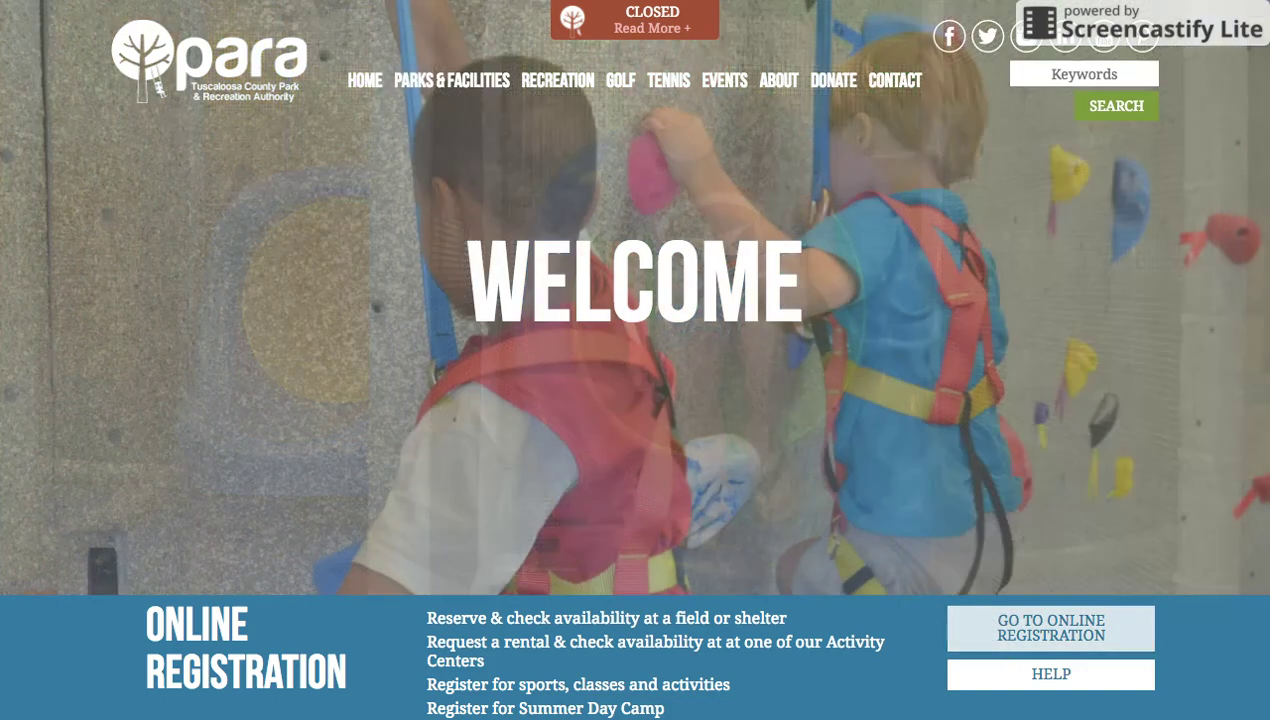
- Head to the PARA online registration area and look over the page
left_click(1003, 648)
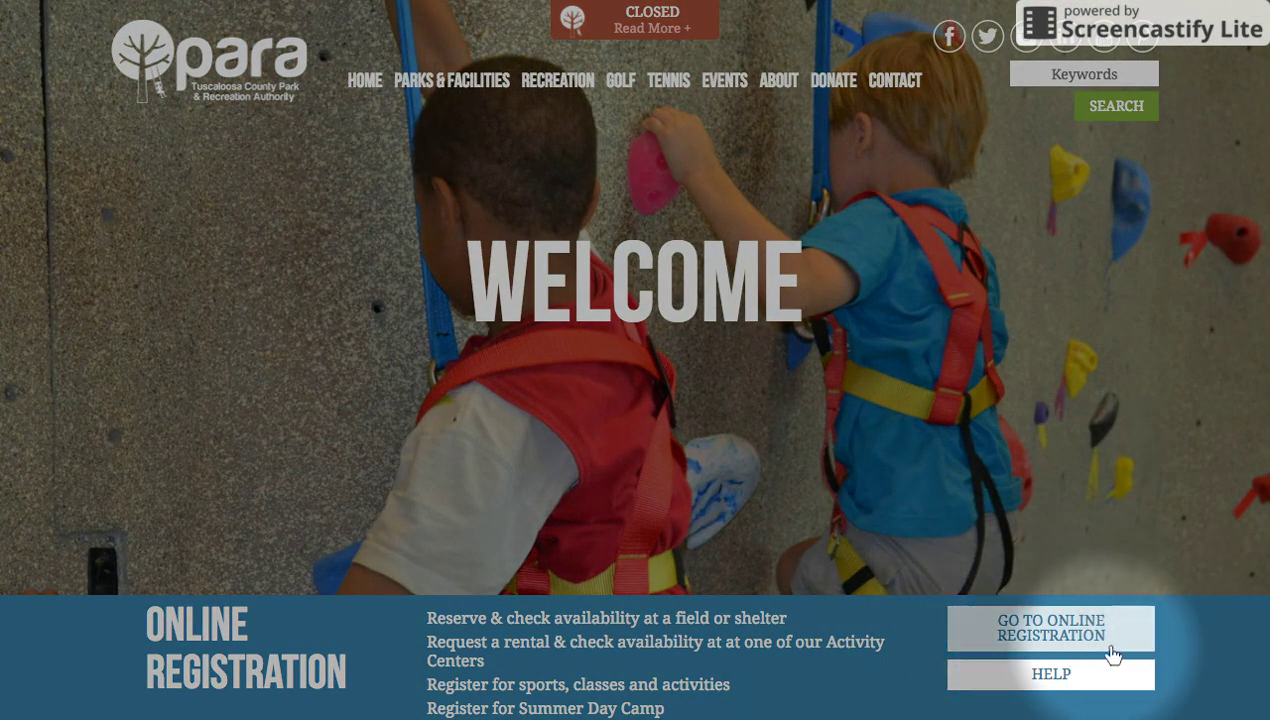
scroll(1040, 652, "down", 5)
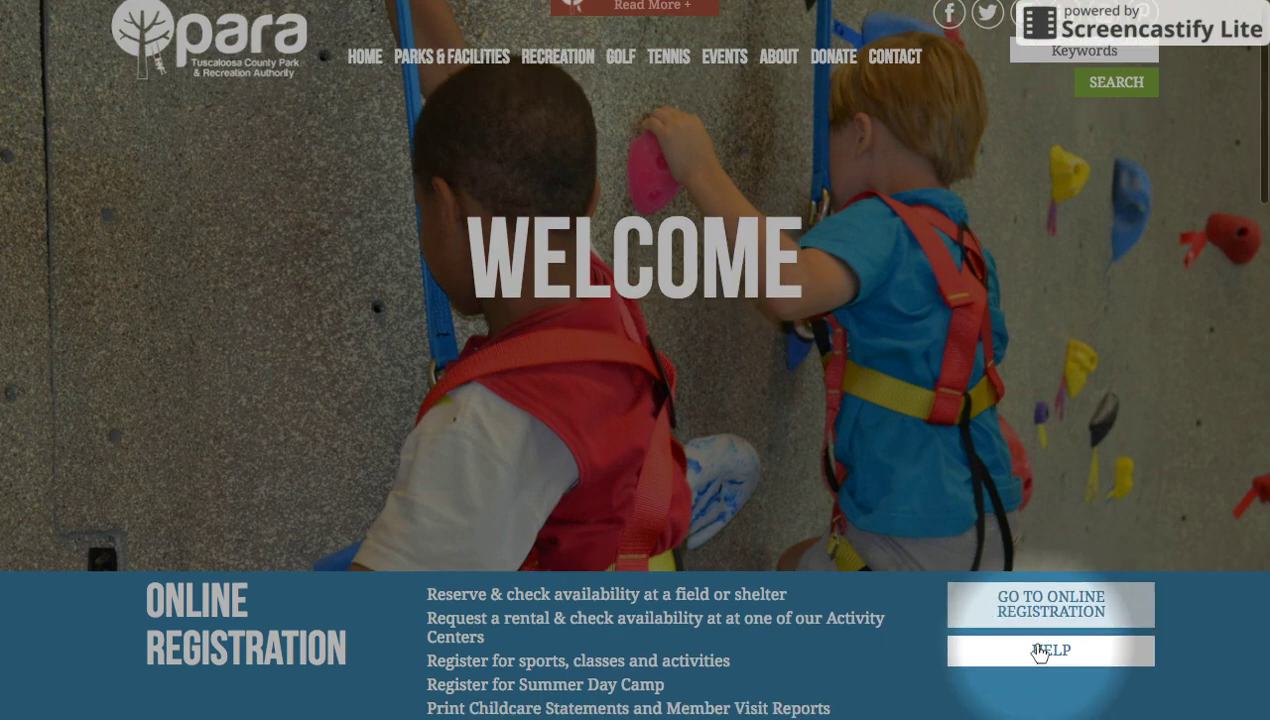
scroll(1040, 655, "down", 10)
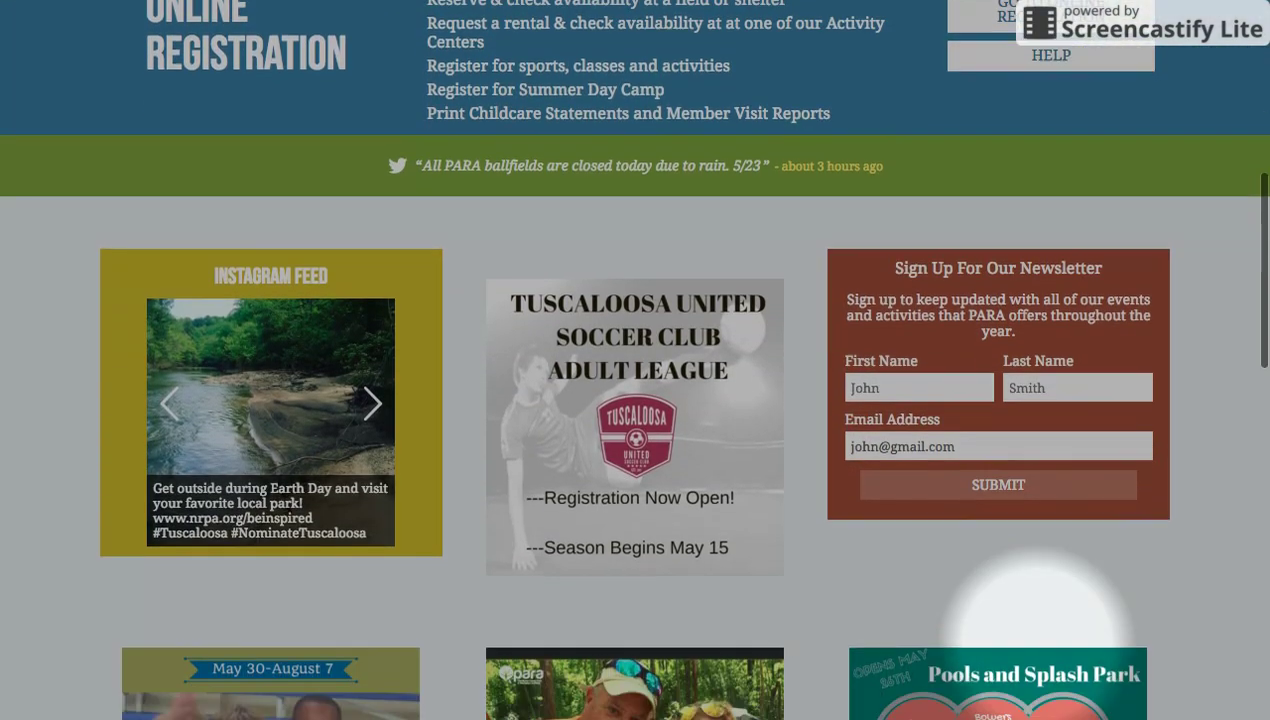
scroll(1035, 655, "down", 1)
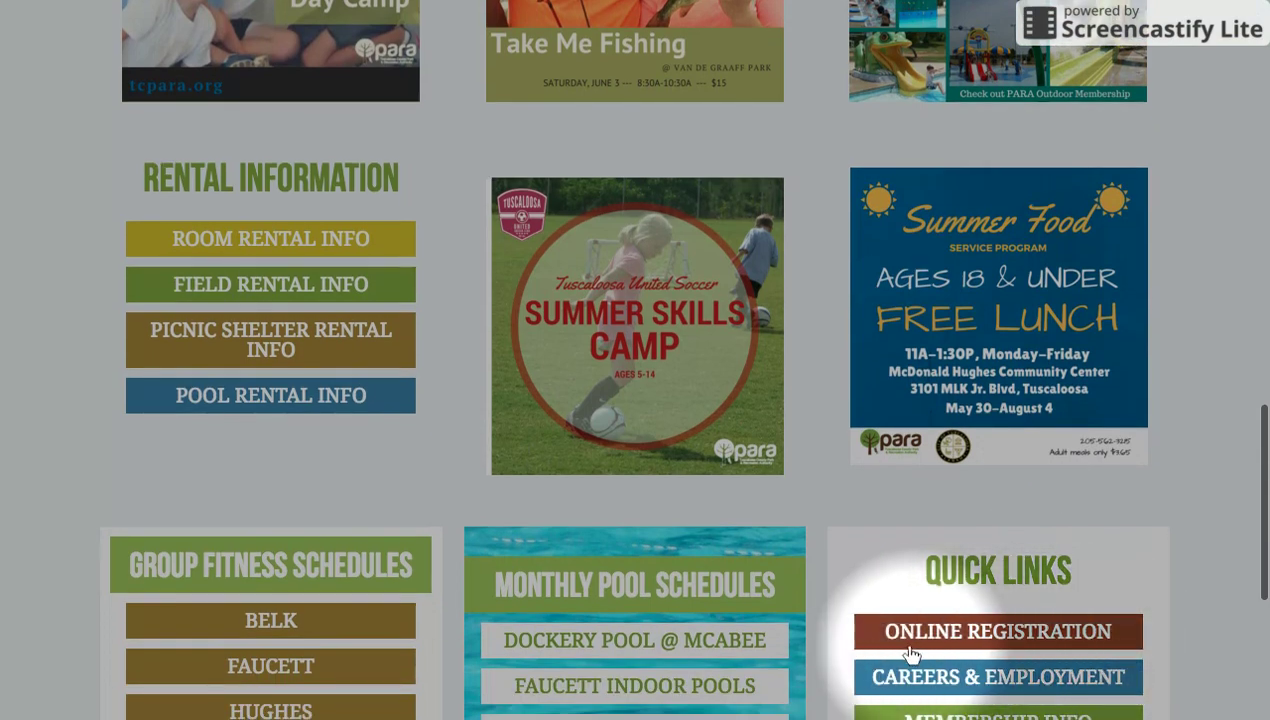
scroll(1080, 645, "up", 15)
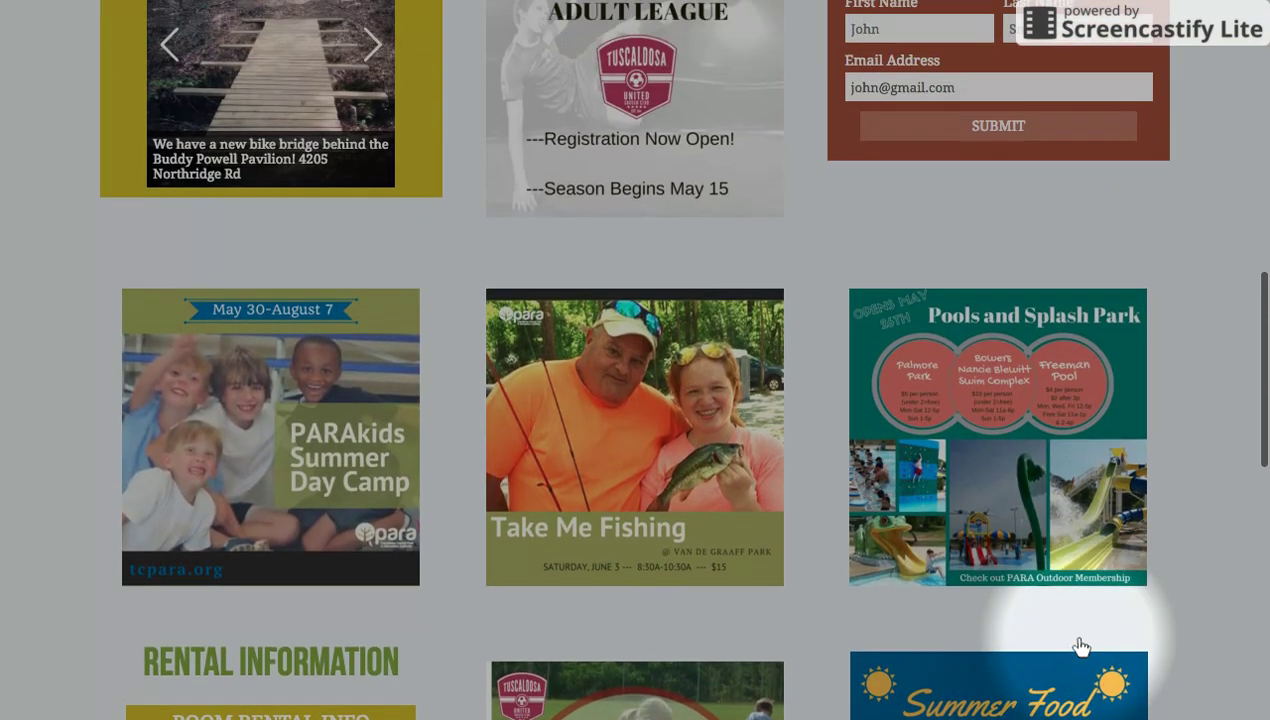
scroll(1080, 630, "up", 2)
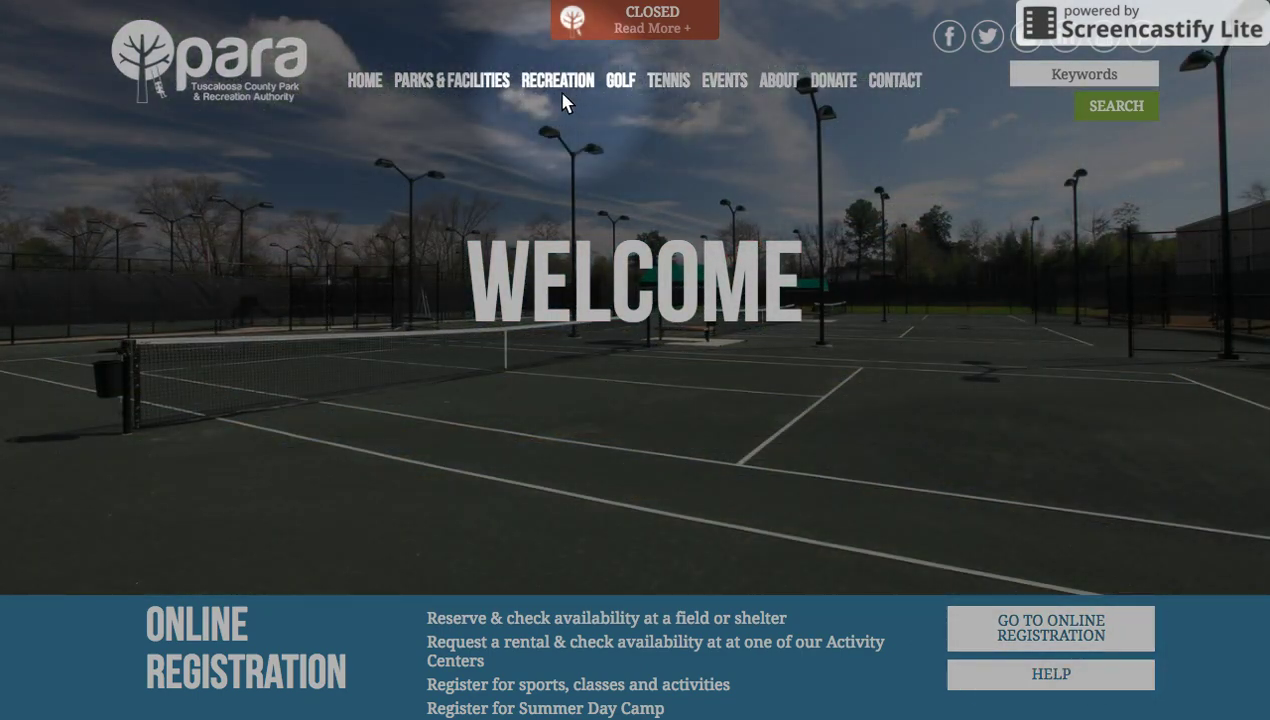
- Open Summer Day Camp from the Recreation > PARAkids– Camp and Extended Day menu
mouse_move(563, 92)
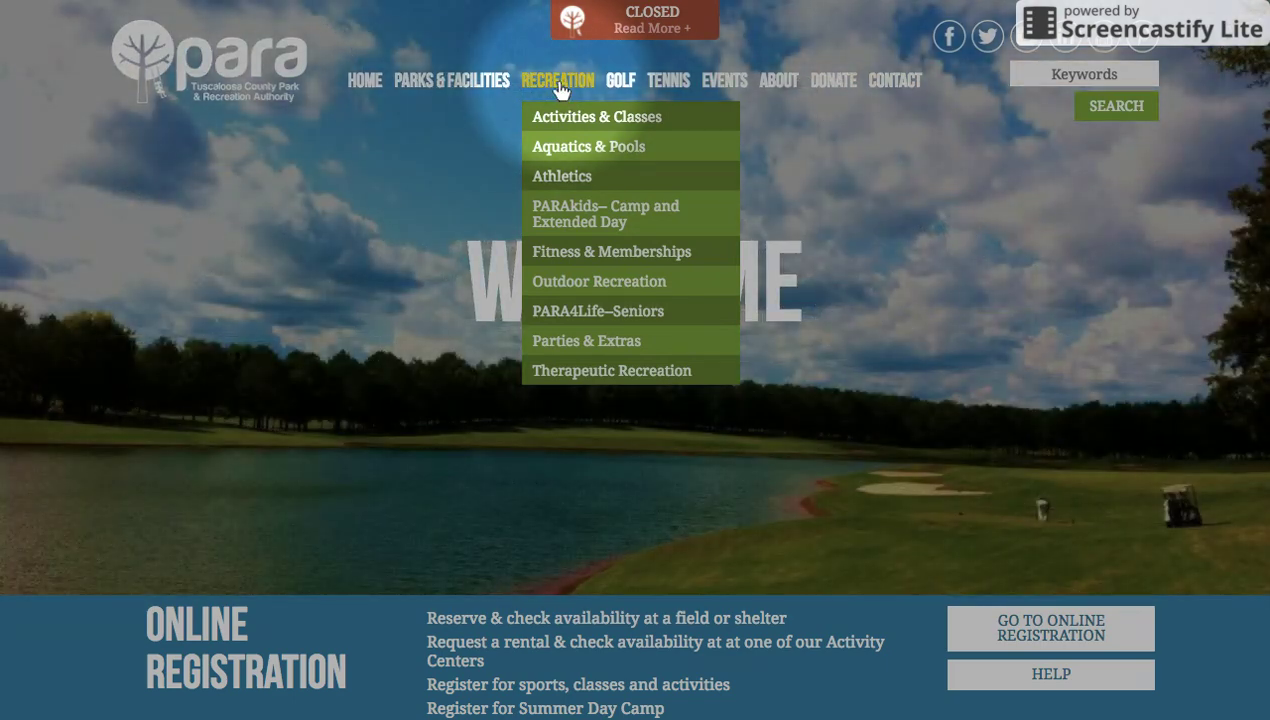
mouse_move(570, 213)
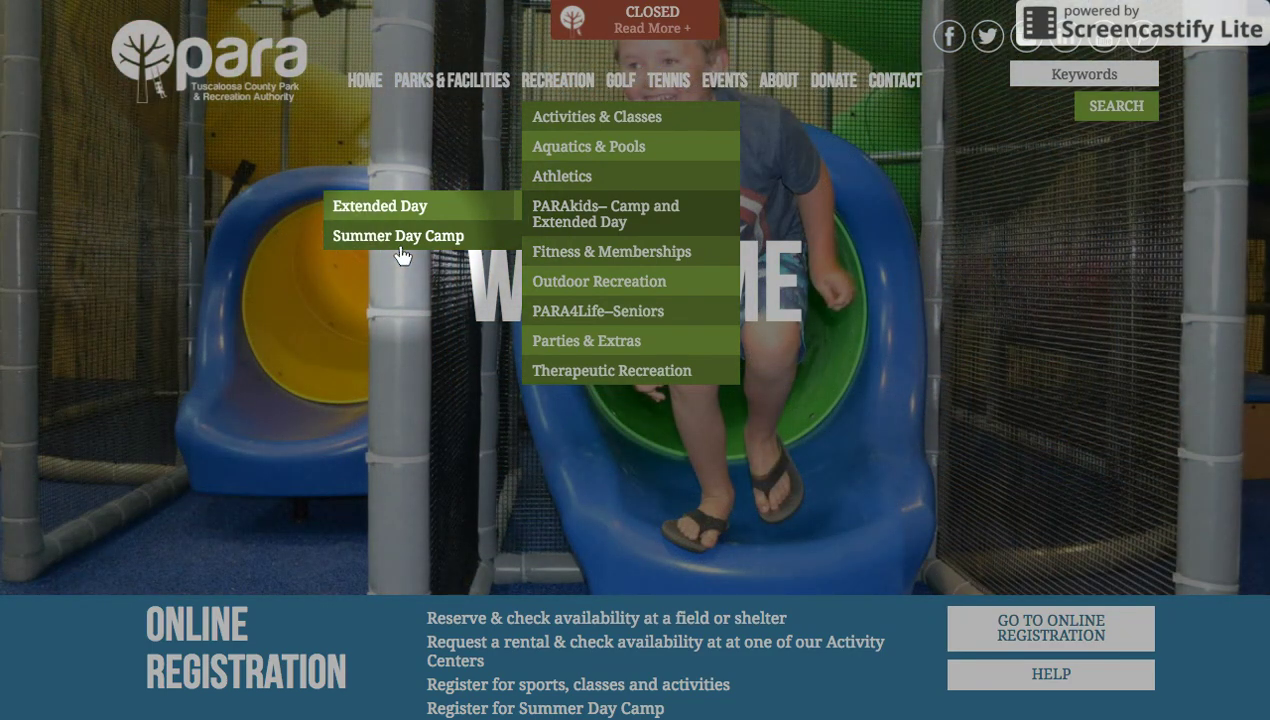
left_click(400, 254)
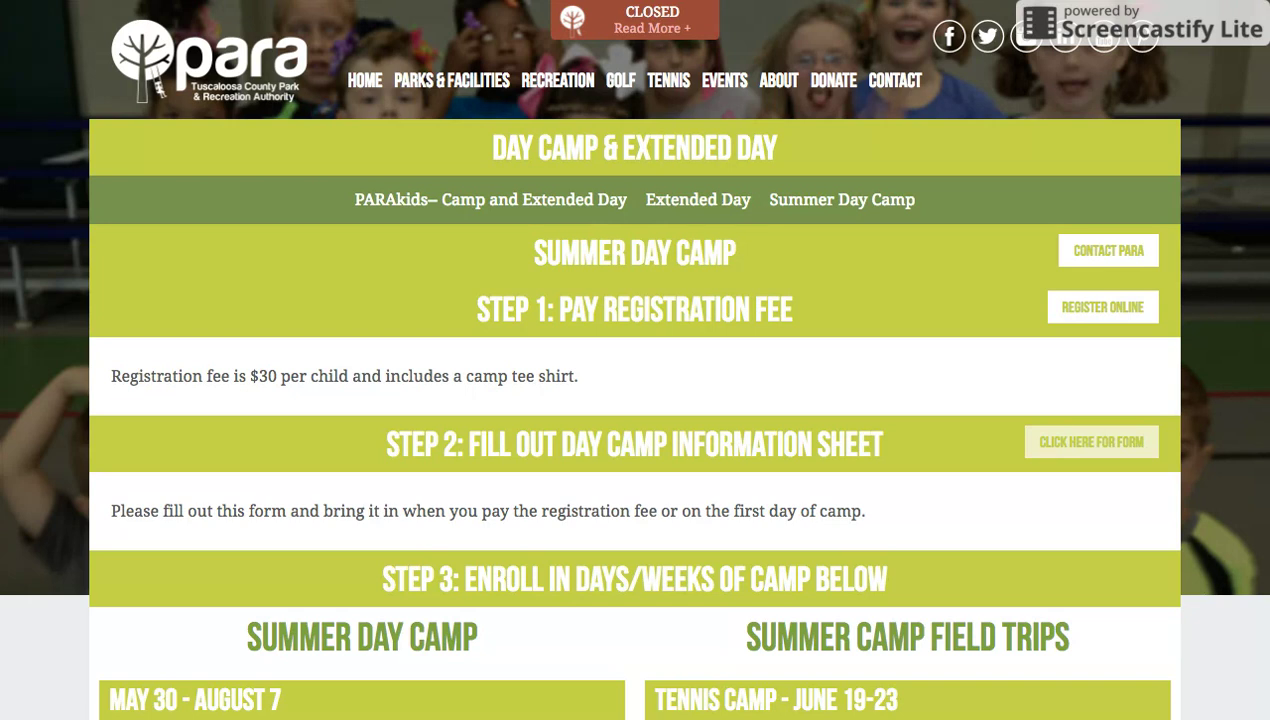
- Scroll down to the Step 3 details: May 30 – August 7 camp at $27/day or $81/week
scroll(635, 360, "down", 4)
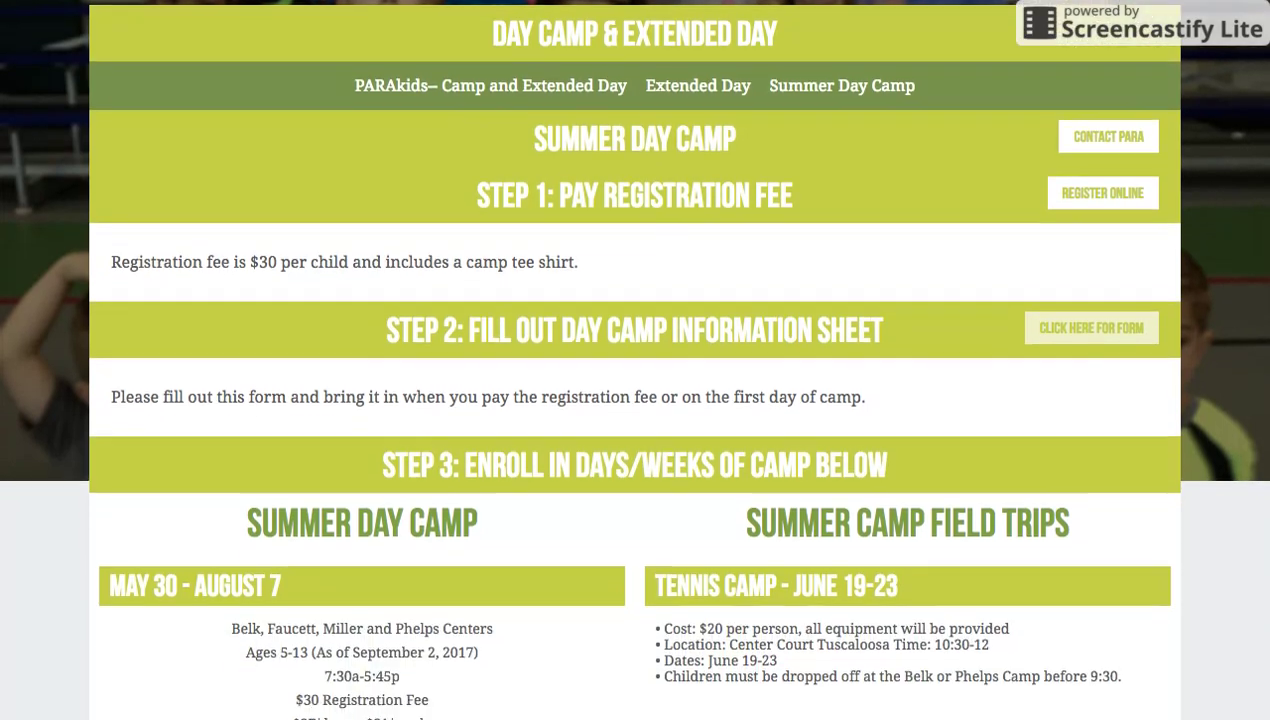
scroll(866, 372, "down", 2)
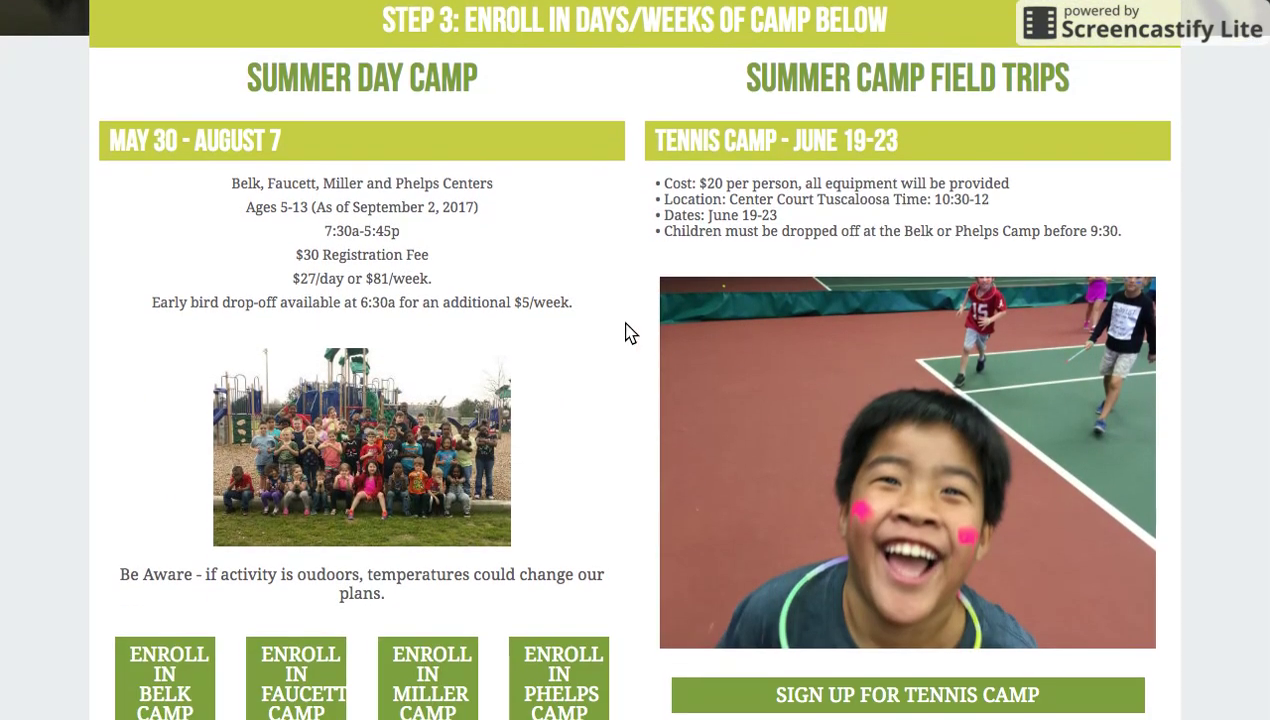
scroll(586, 322, "down", 1)
scroll(586, 322, "down", 1)
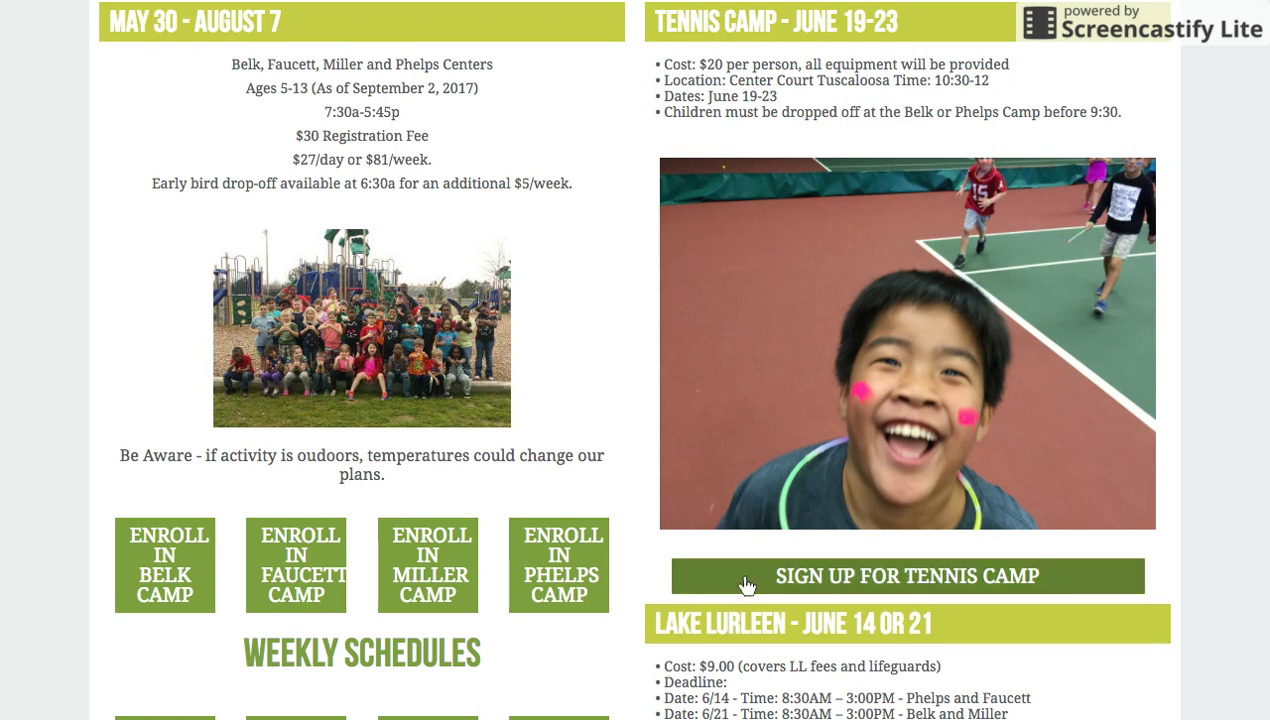
scroll(557, 692, "down", 2)
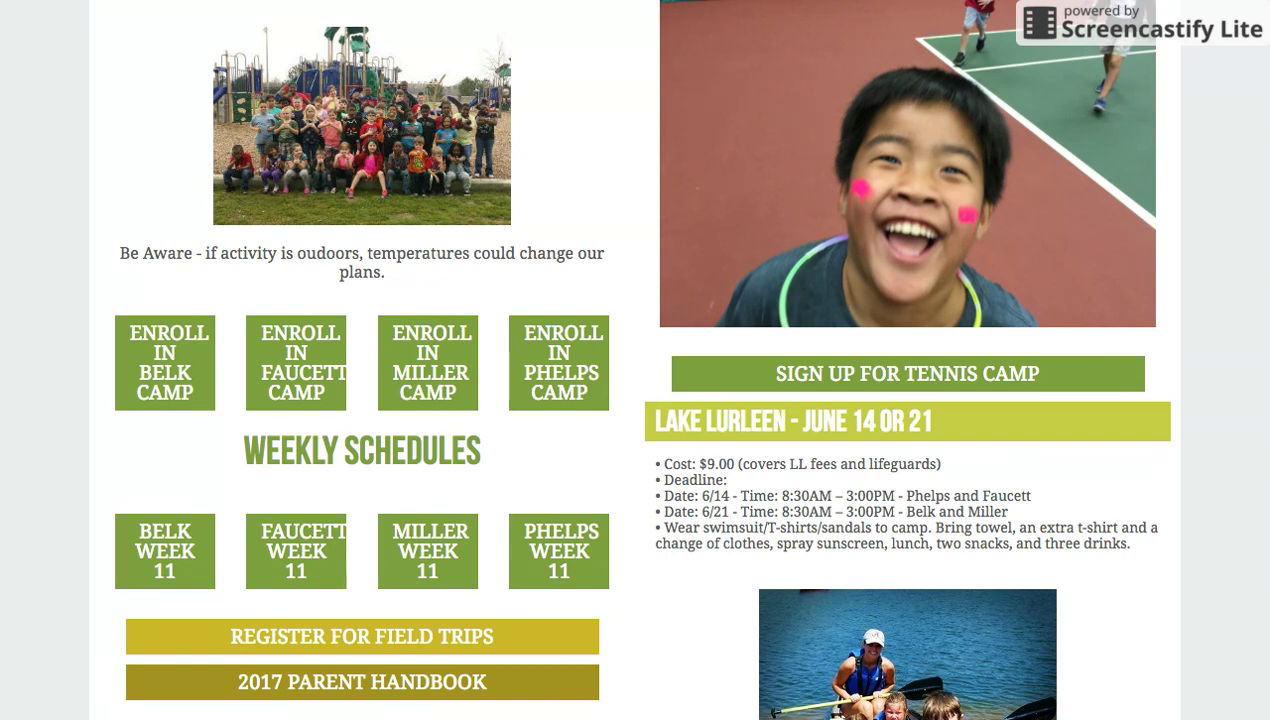
scroll(635, 360, "up", 5)
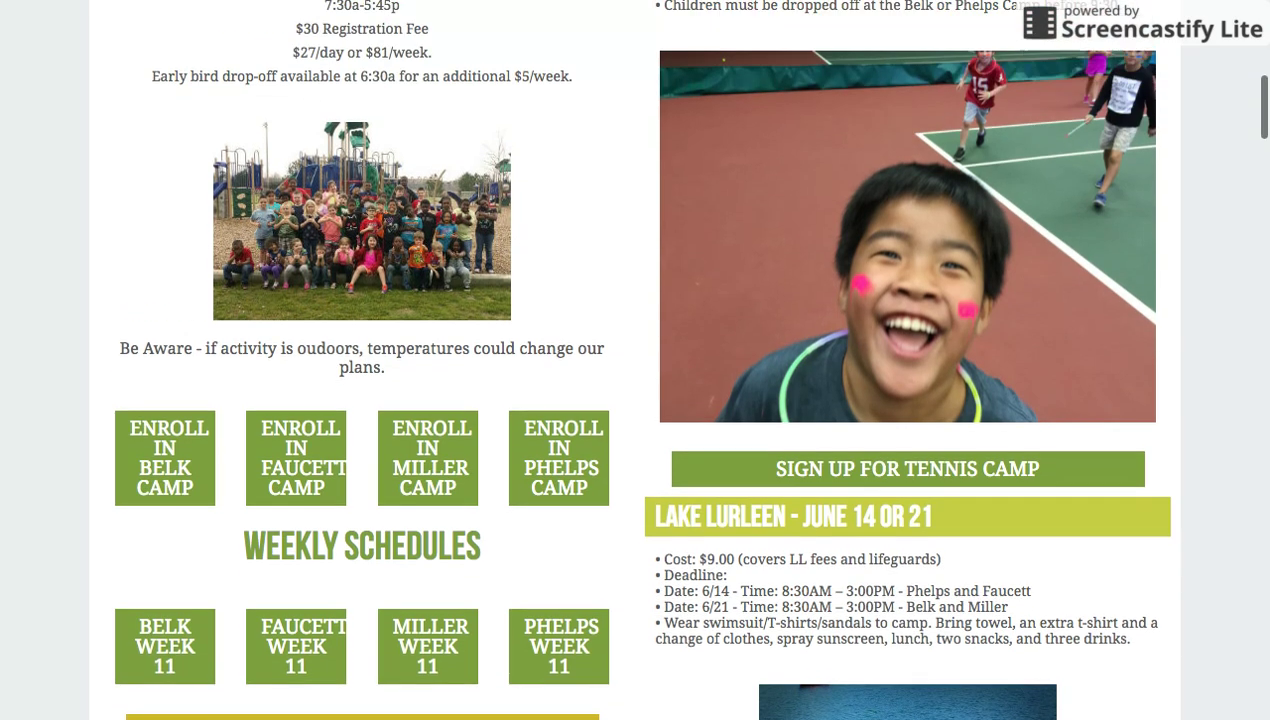
scroll(635, 360, "up", 2)
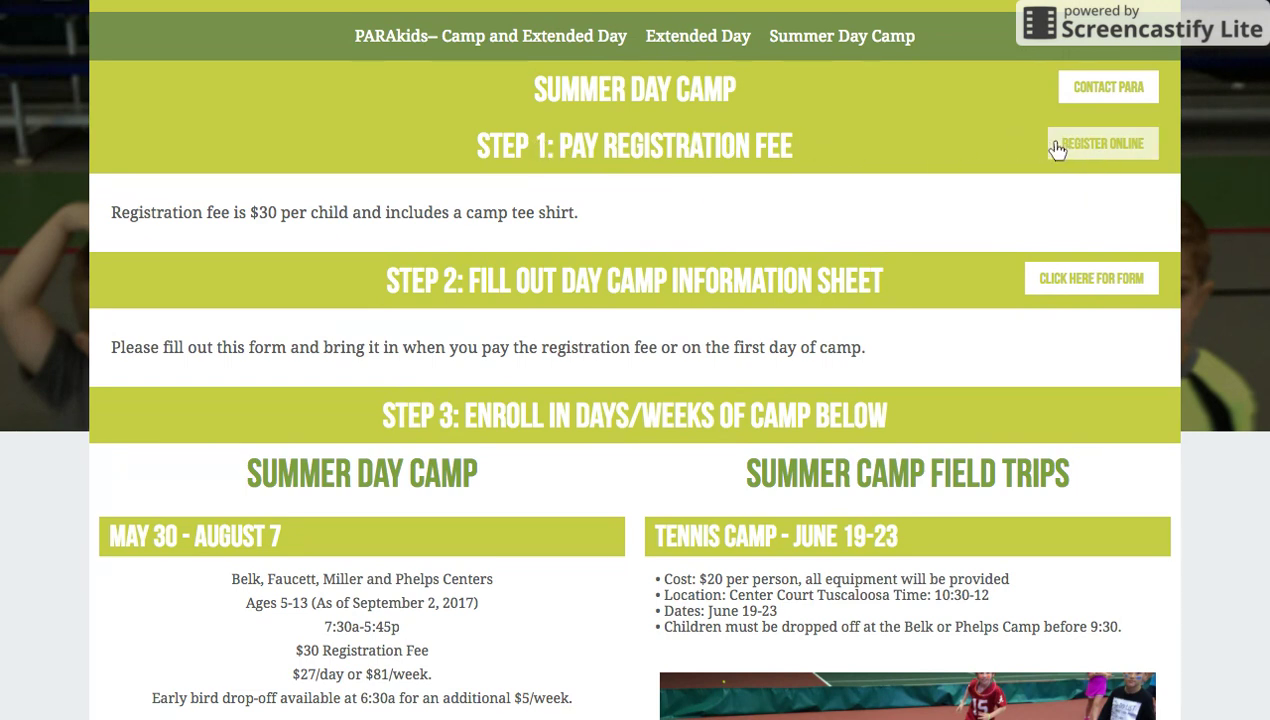
- Go to Register Online for Step 1: Pay Registration Fee
left_click(1095, 150)
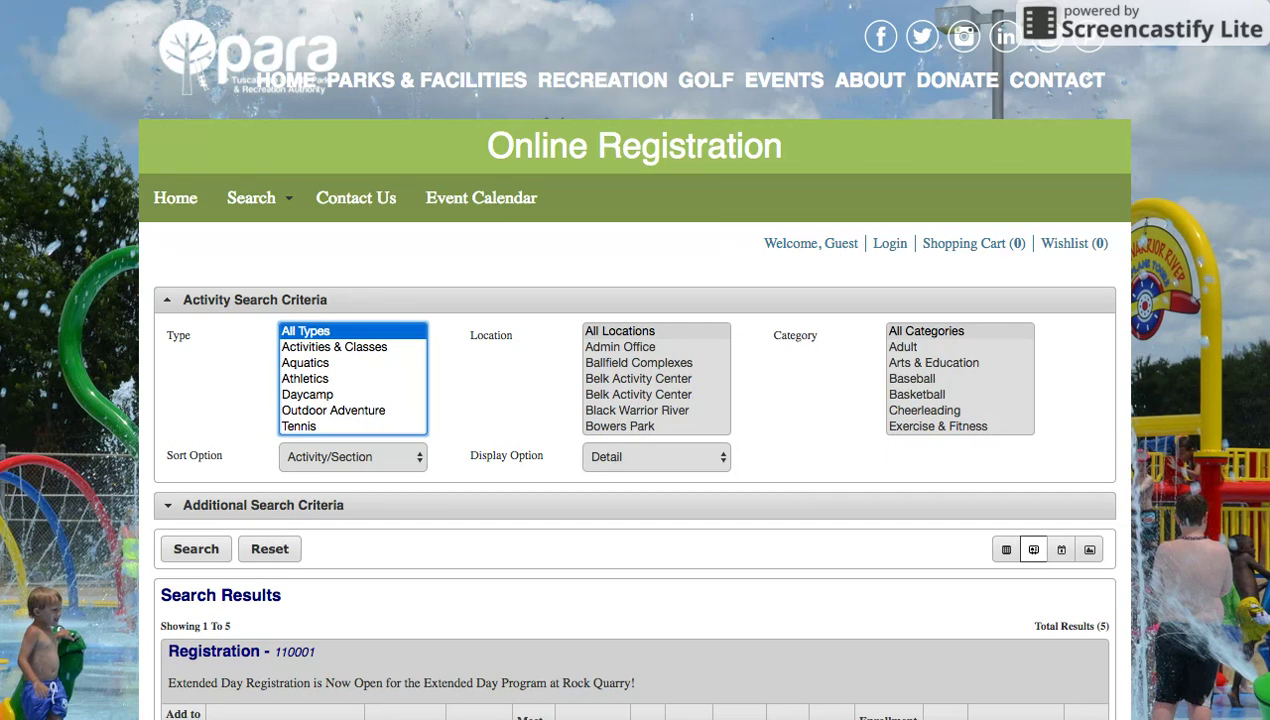
- Select Daycamp Registration Phelps (110001-06) in the results and add it to the cart
scroll(683, 523, "down", 1)
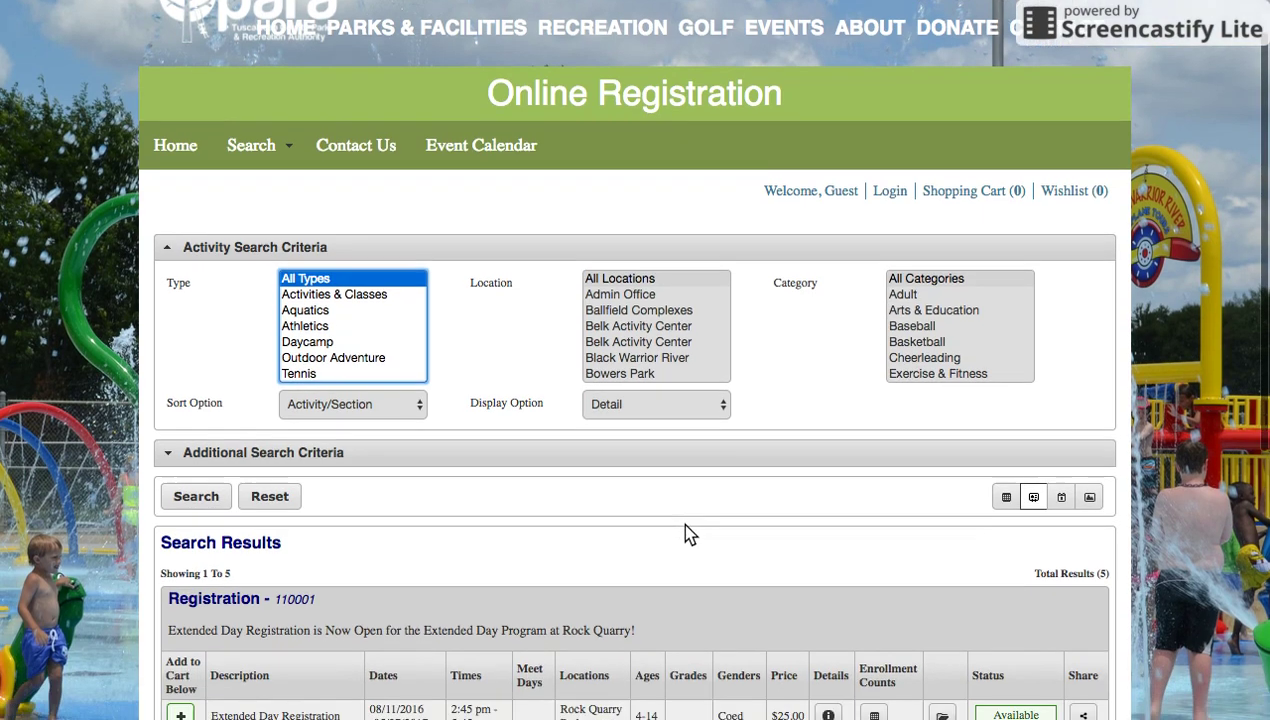
scroll(685, 525, "down", 5)
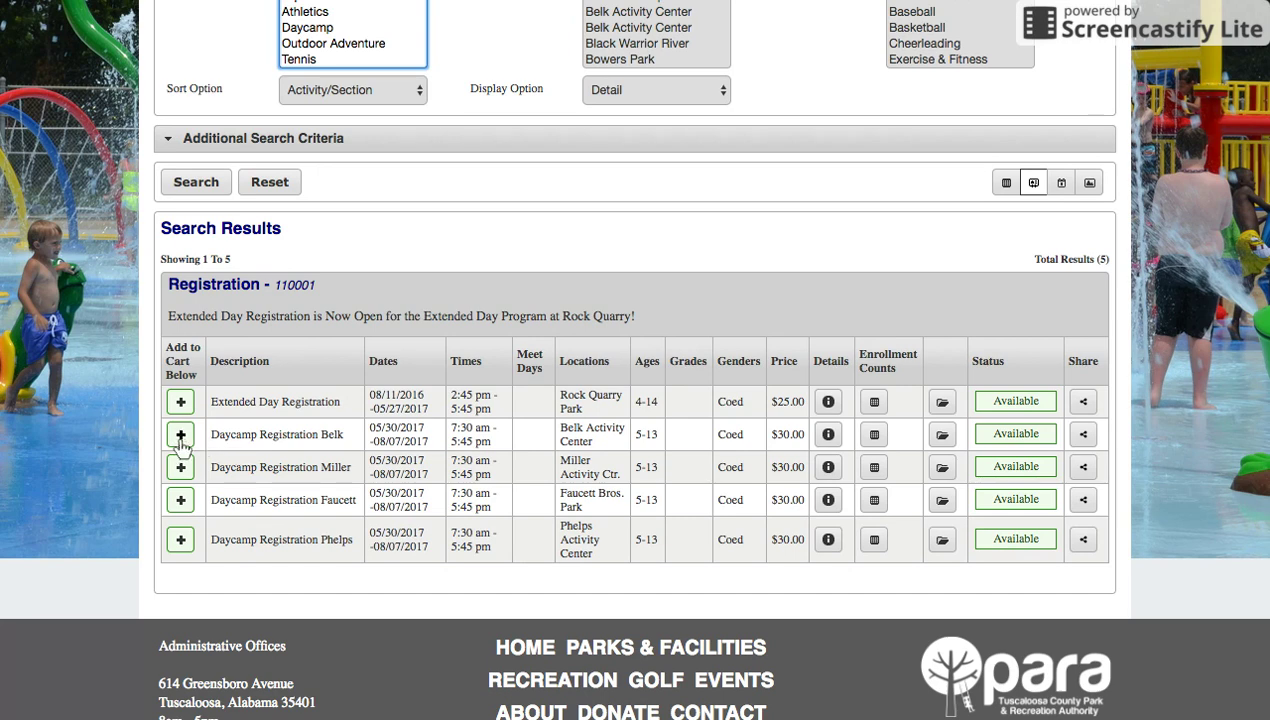
left_click(180, 541)
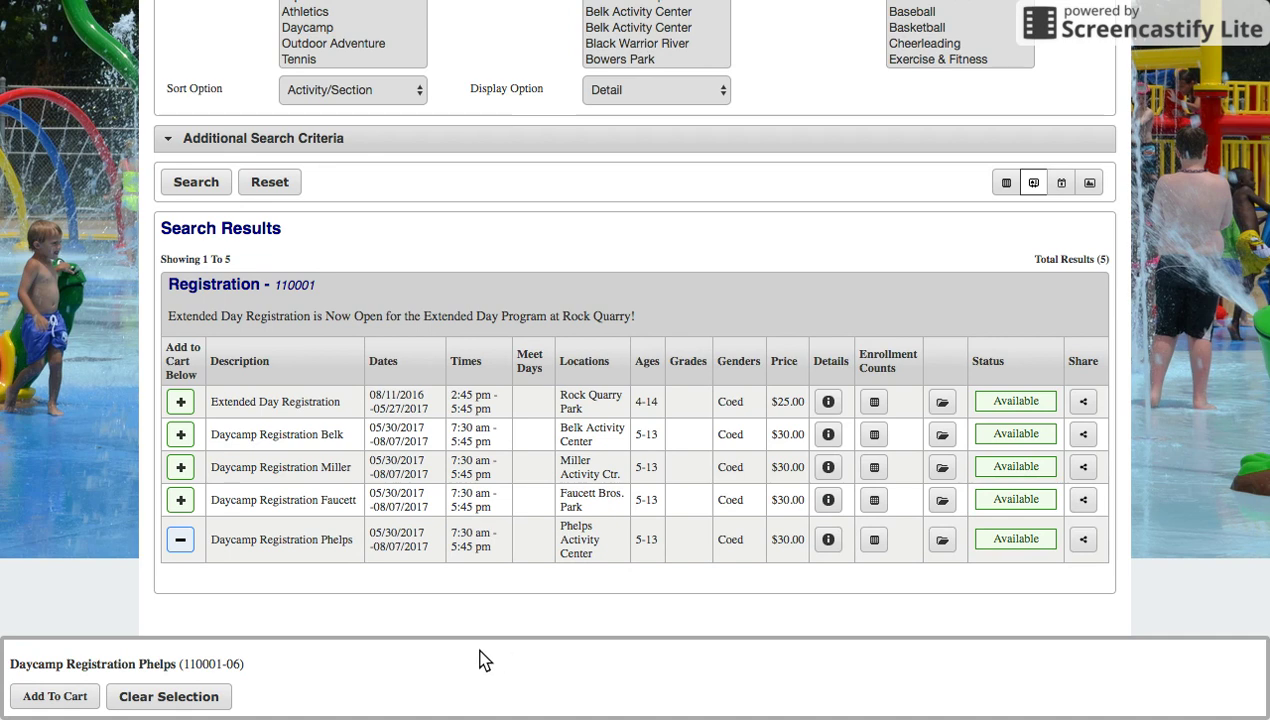
left_click(55, 698)
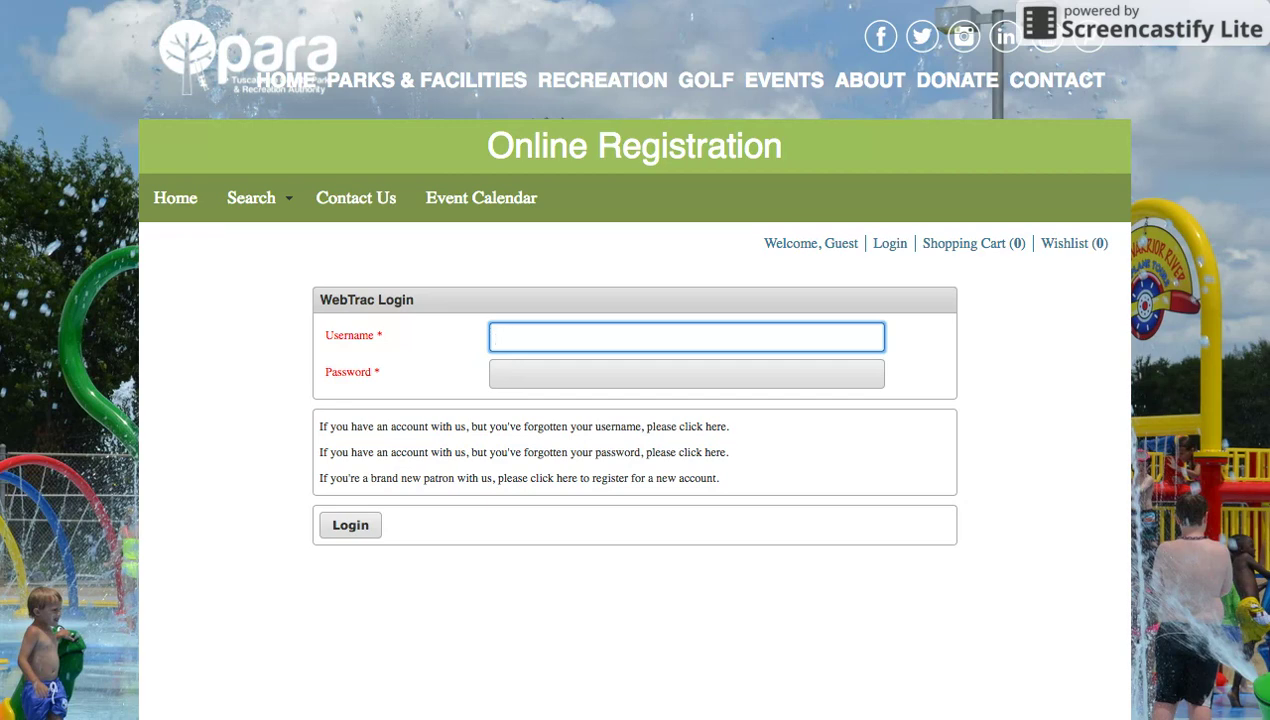
- Log in to the WebTrac family account with the account username and password
key("alt+f")
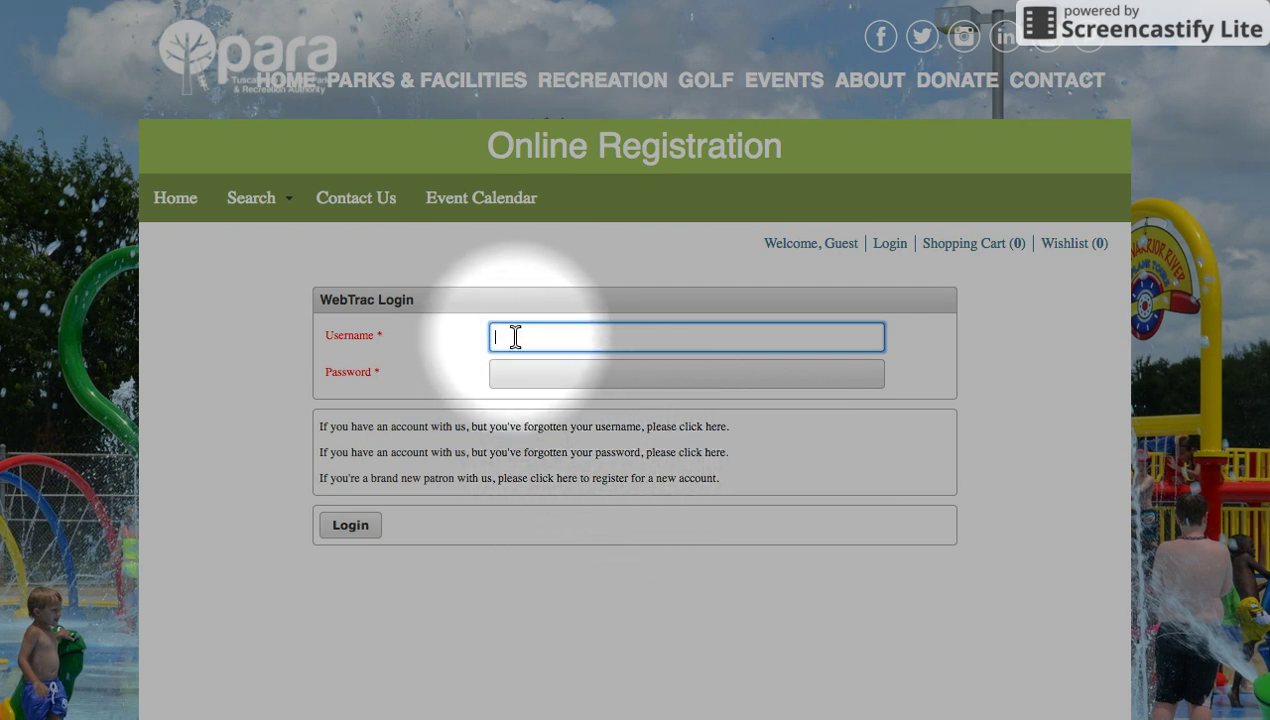
type("redflintstone")
key("Tab")
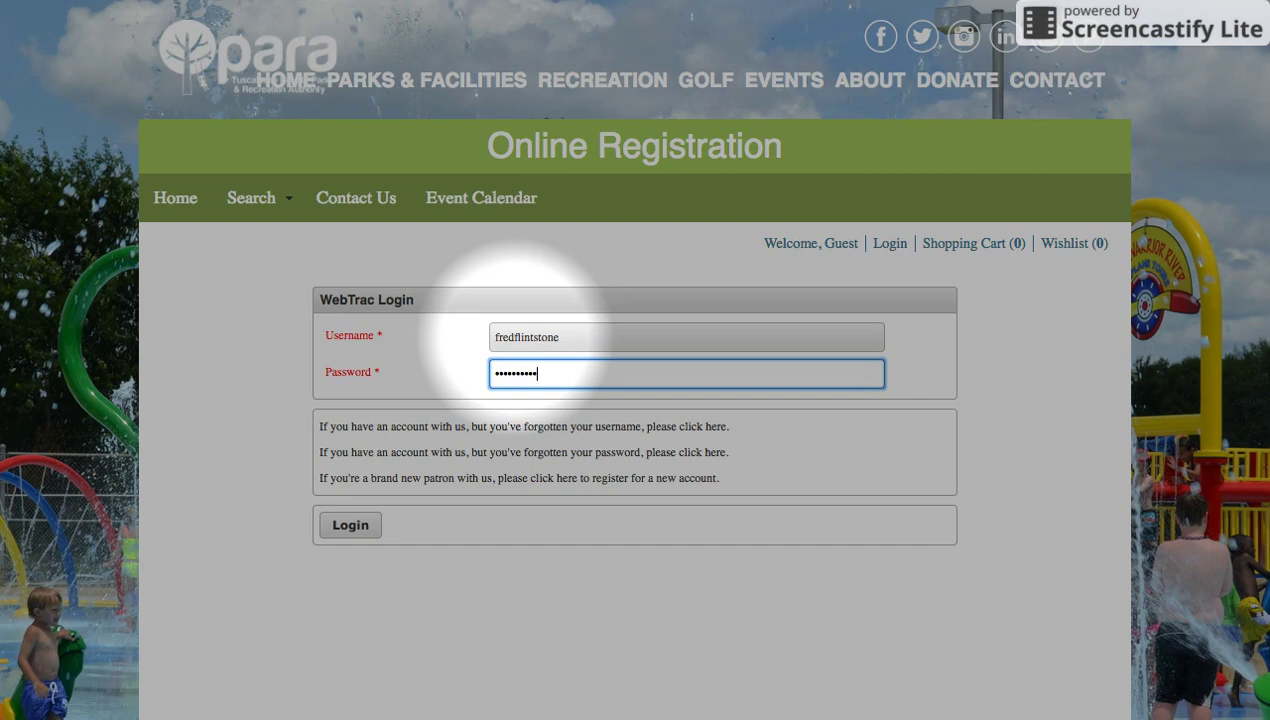
left_click(351, 527)
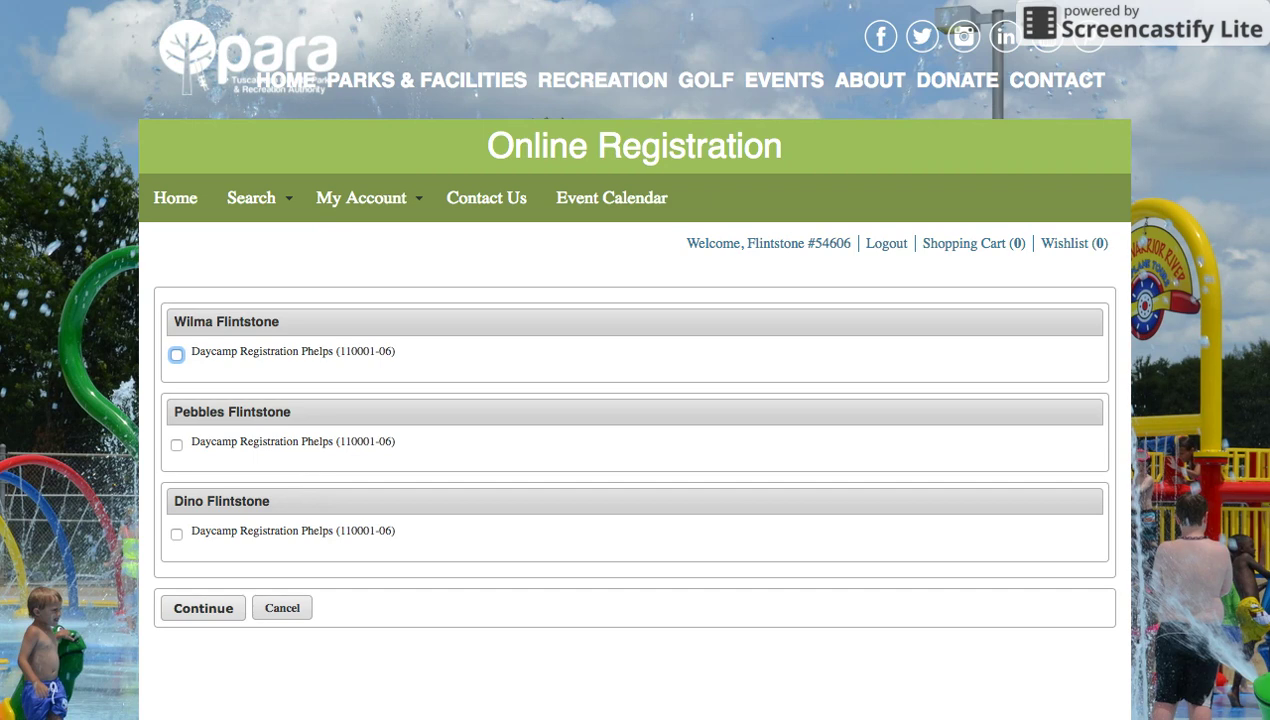
- Enroll the second and third family members in Daycamp Registration Phelps and continue
left_click(177, 445)
left_click(176, 534)
left_click(218, 612)
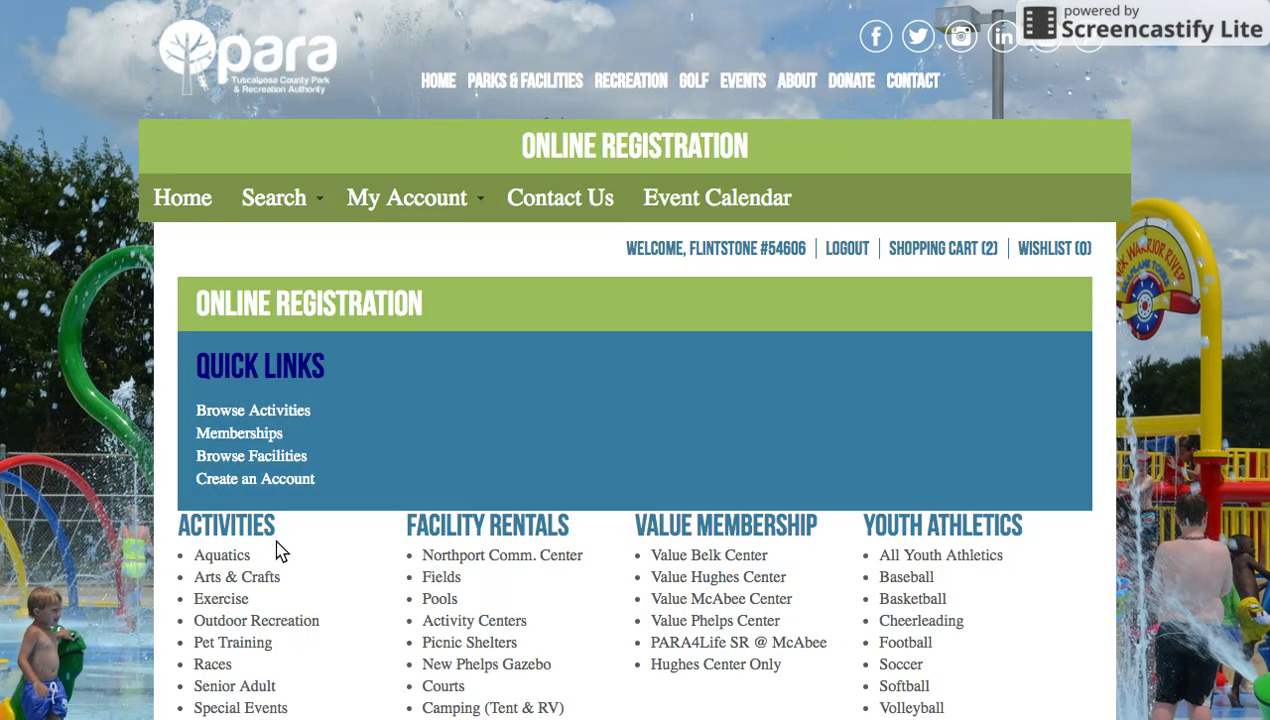
- Scroll to the Day Camp & Extended Day section to find 'Step 2: Enroll Summer Day Camp Phelps'
scroll(278, 547, "down", 3)
scroll(278, 550, "down", 2)
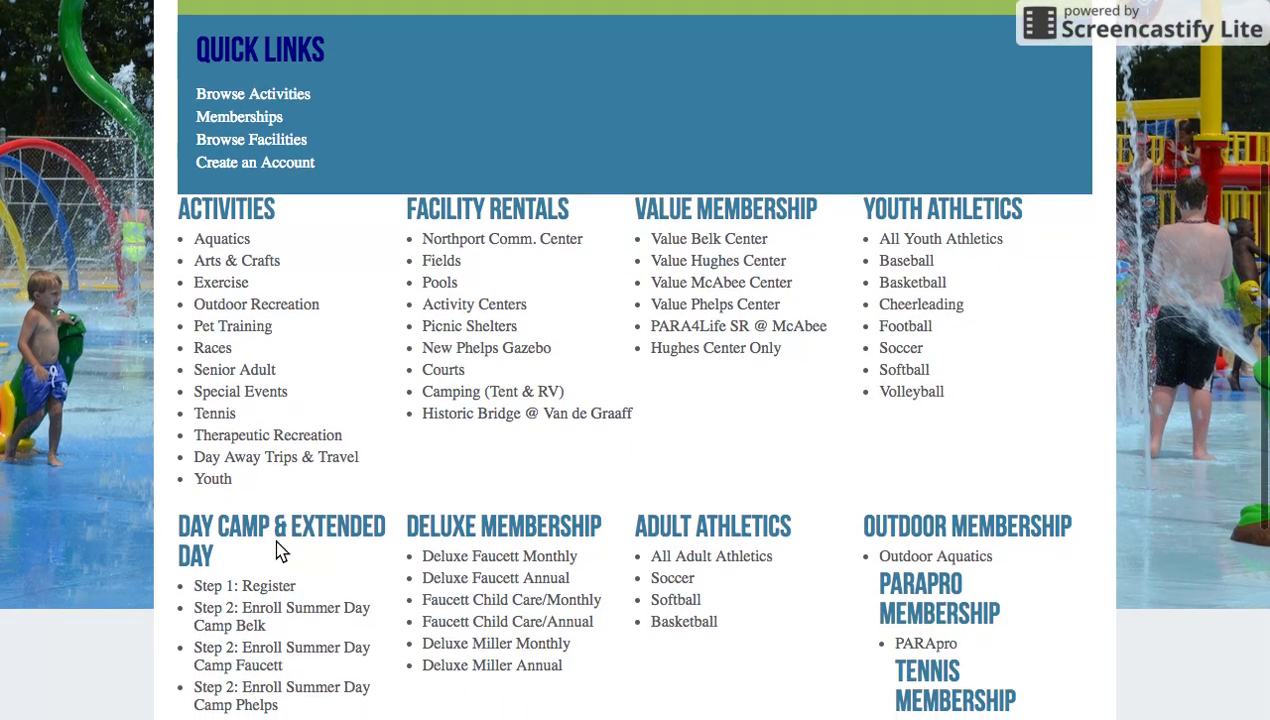
scroll(305, 452, "down", 5)
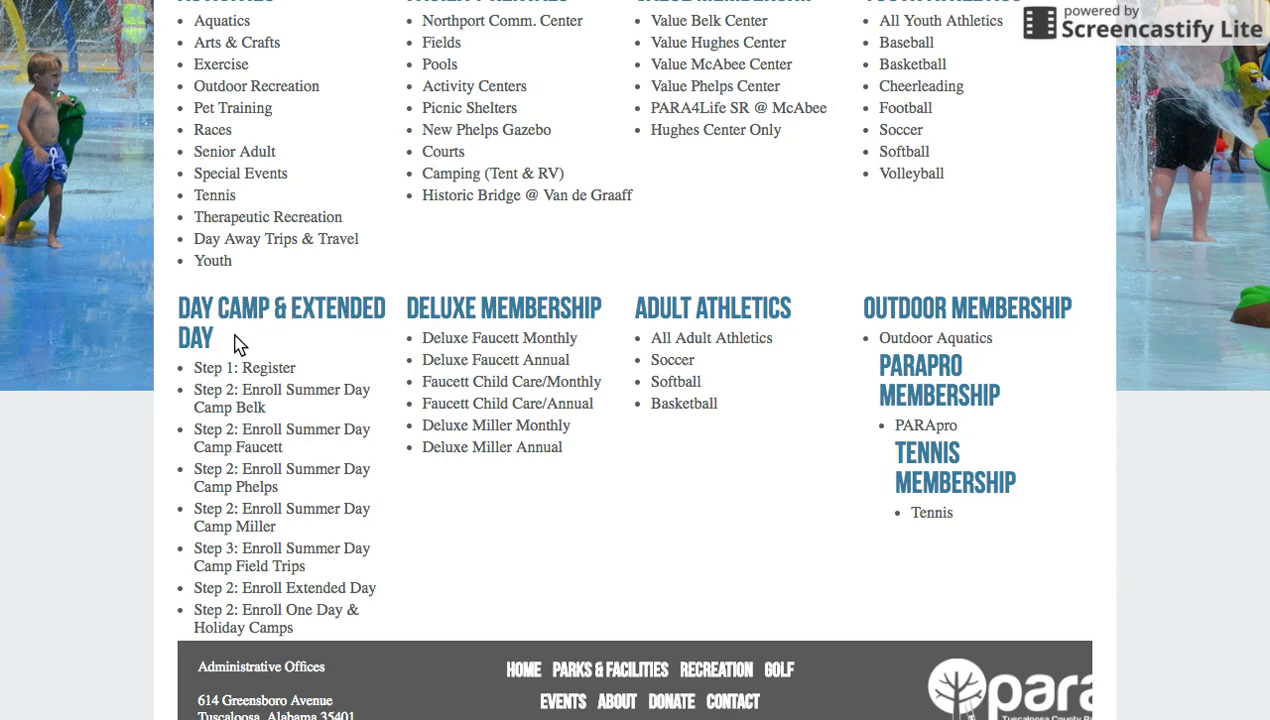
key("alt+shift+s")
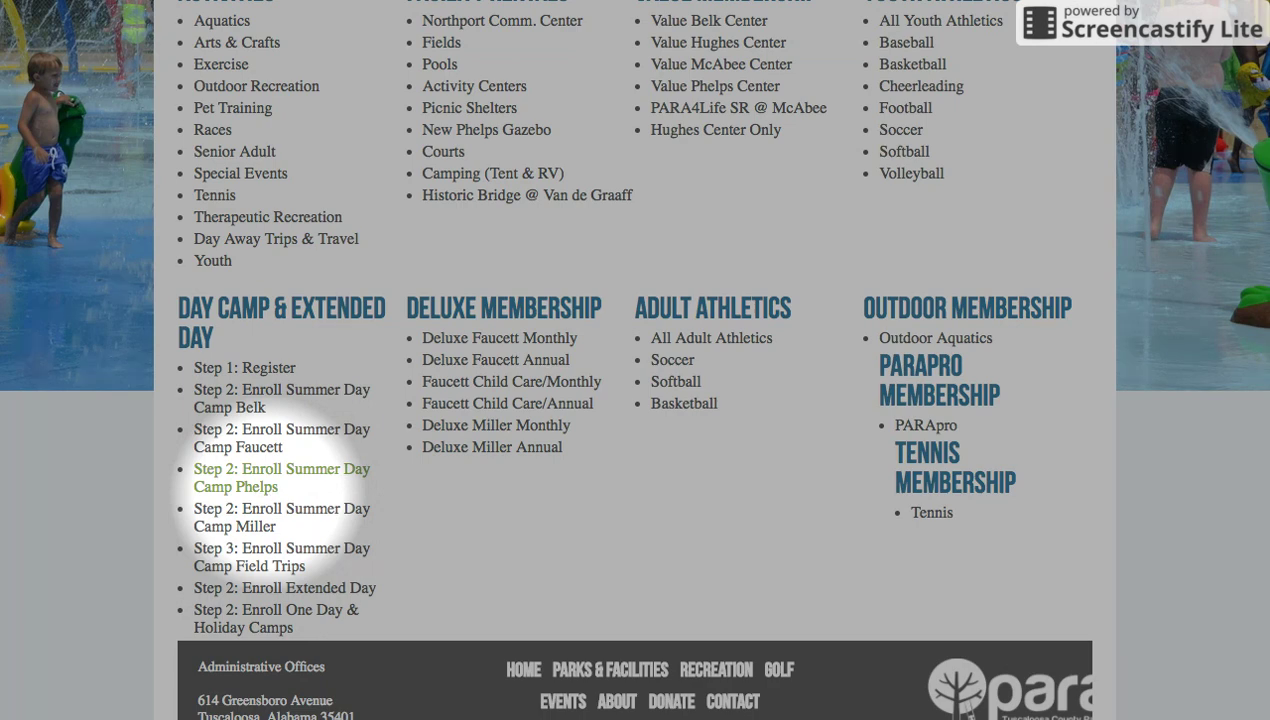
- Follow the Step 2 Phelps enrollment link and start adding Summer Daycamp-Phelps to the cart
left_click(269, 486)
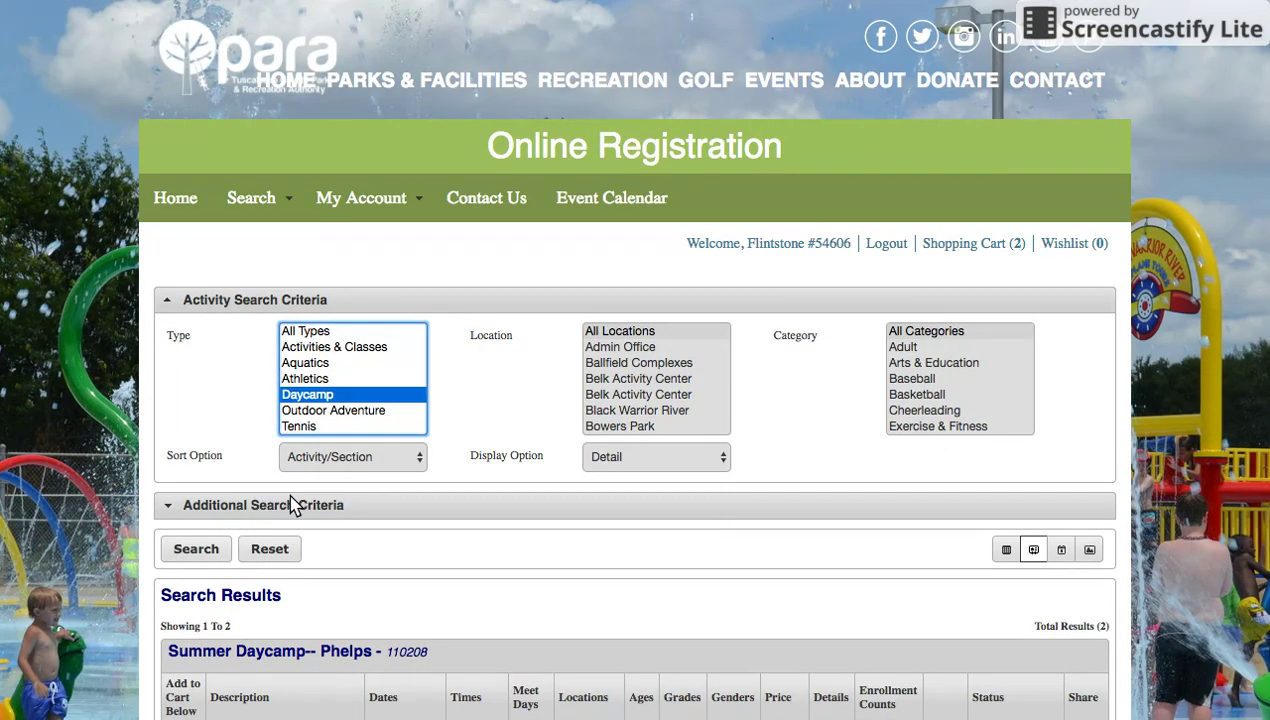
scroll(418, 573, "down", 5)
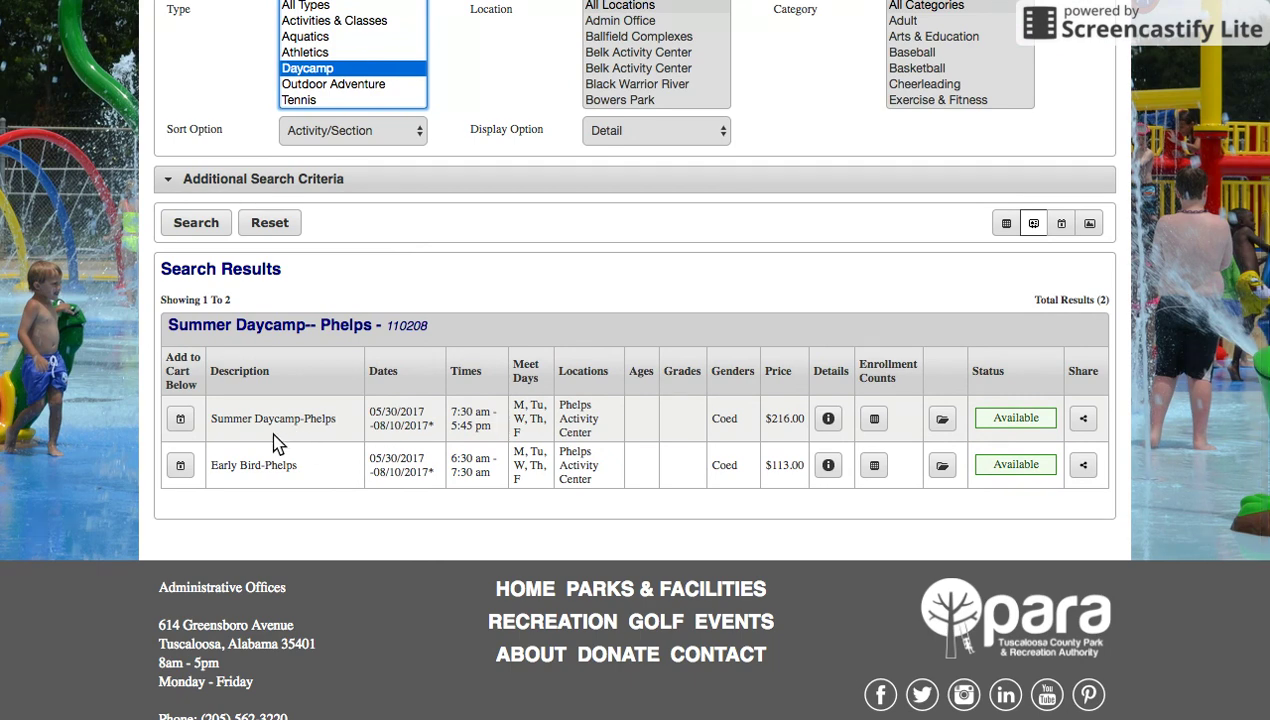
left_click(182, 424)
- Select Summer Daycamp-Phelps on May 30, May 31, June 1 and June 2 in the calendar
left_click(180, 420)
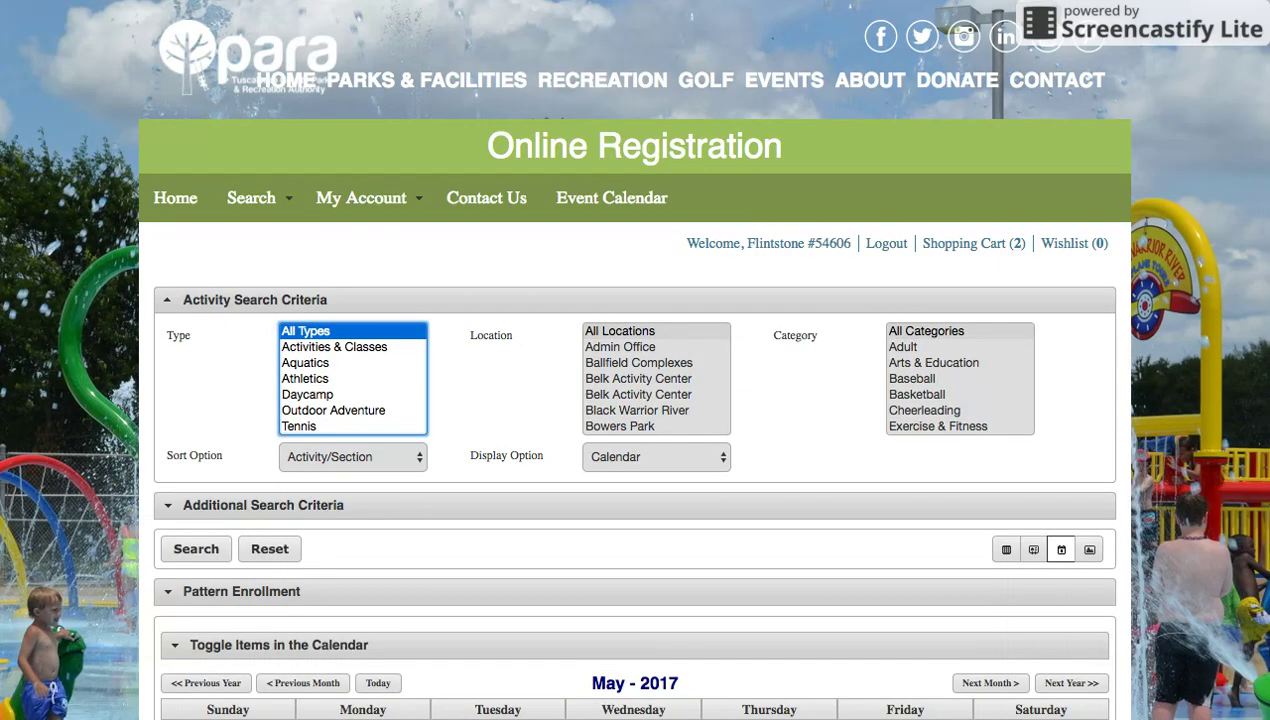
scroll(360, 584, "down", 5)
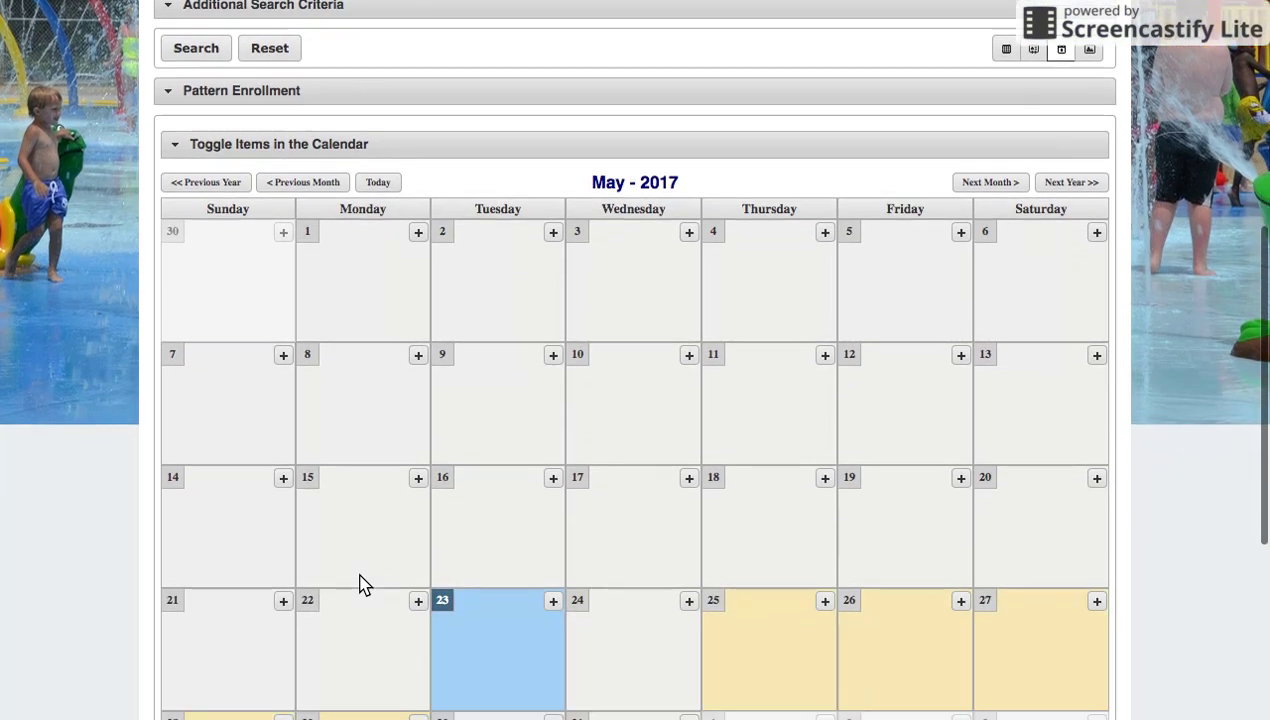
scroll(362, 585, "down", 3)
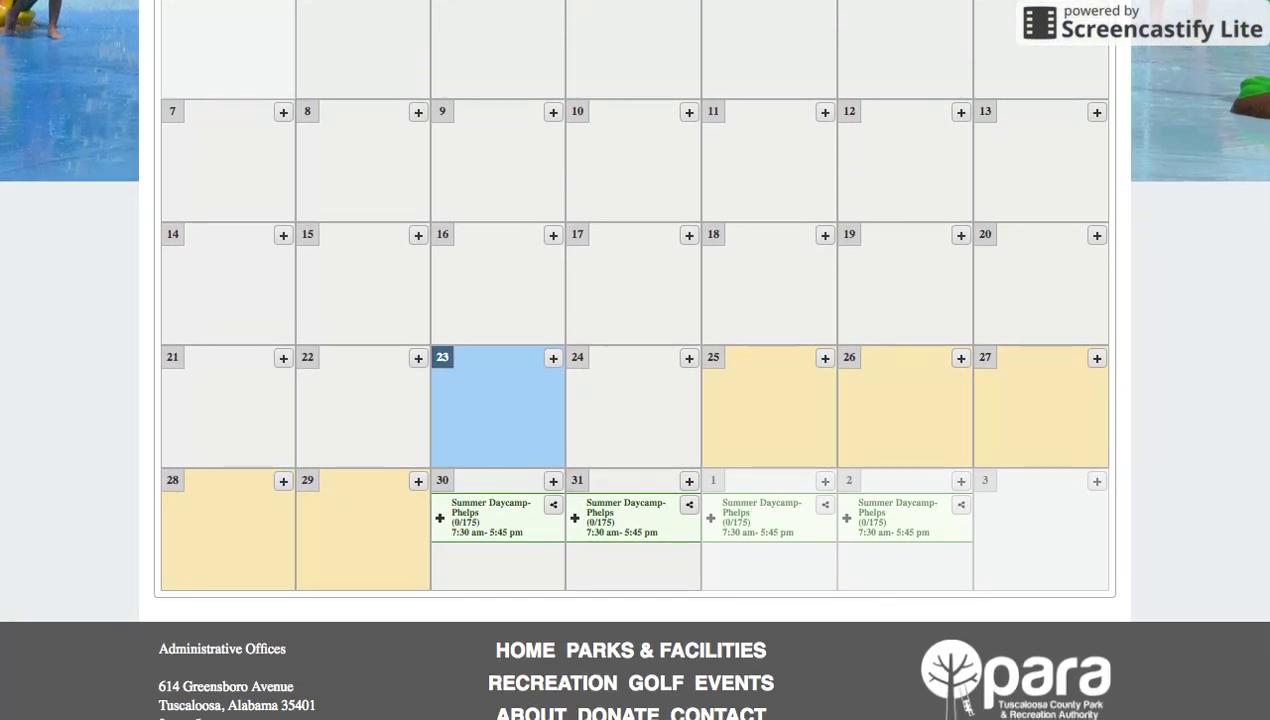
left_click(523, 525)
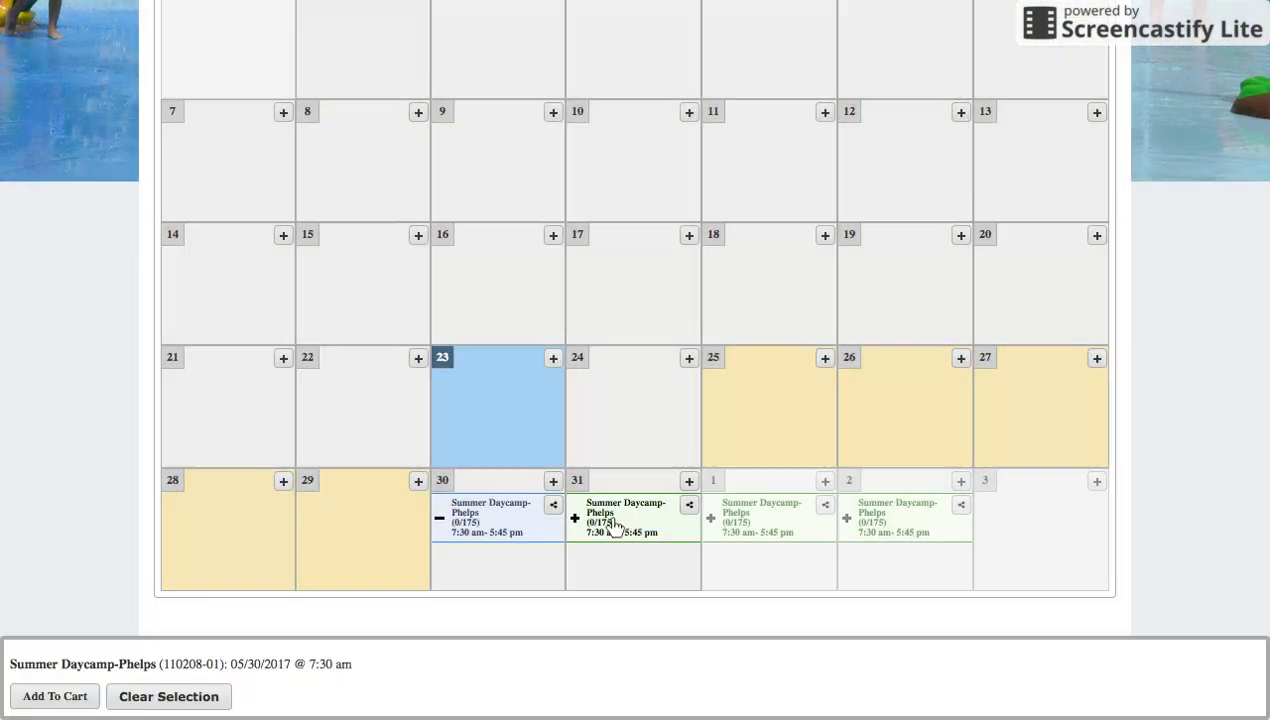
left_click(604, 525)
left_click(749, 530)
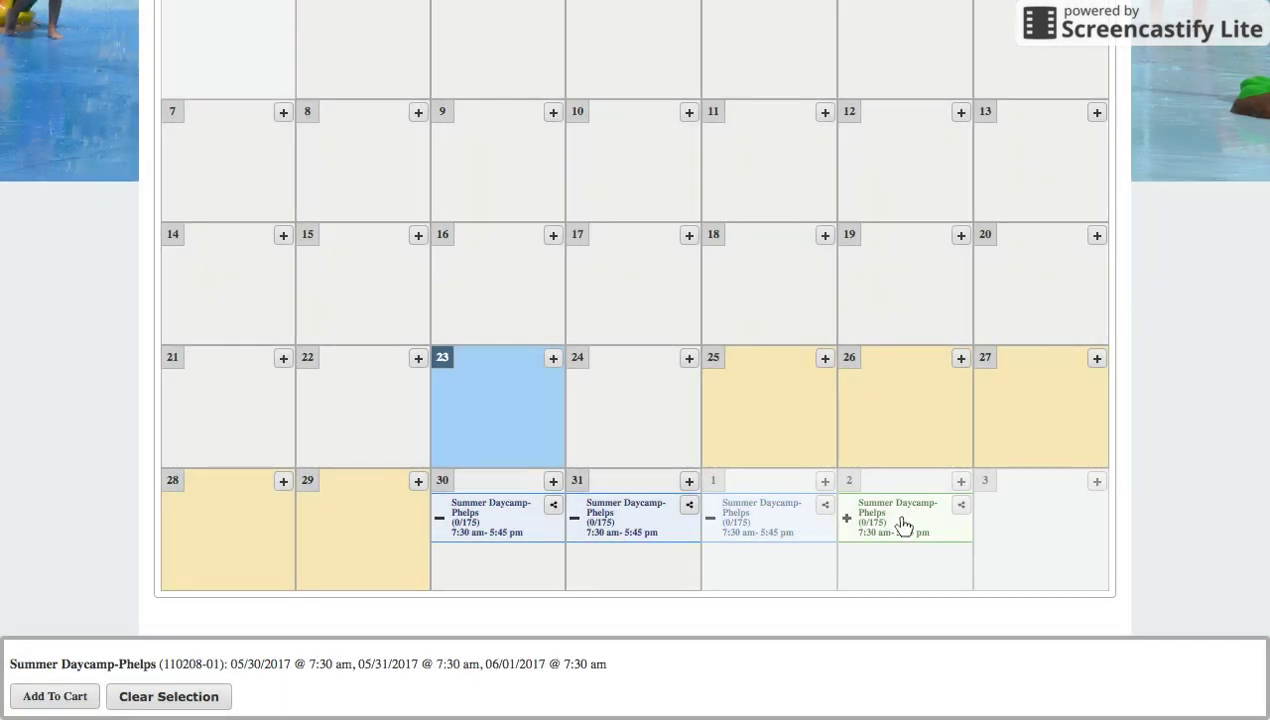
left_click(902, 524)
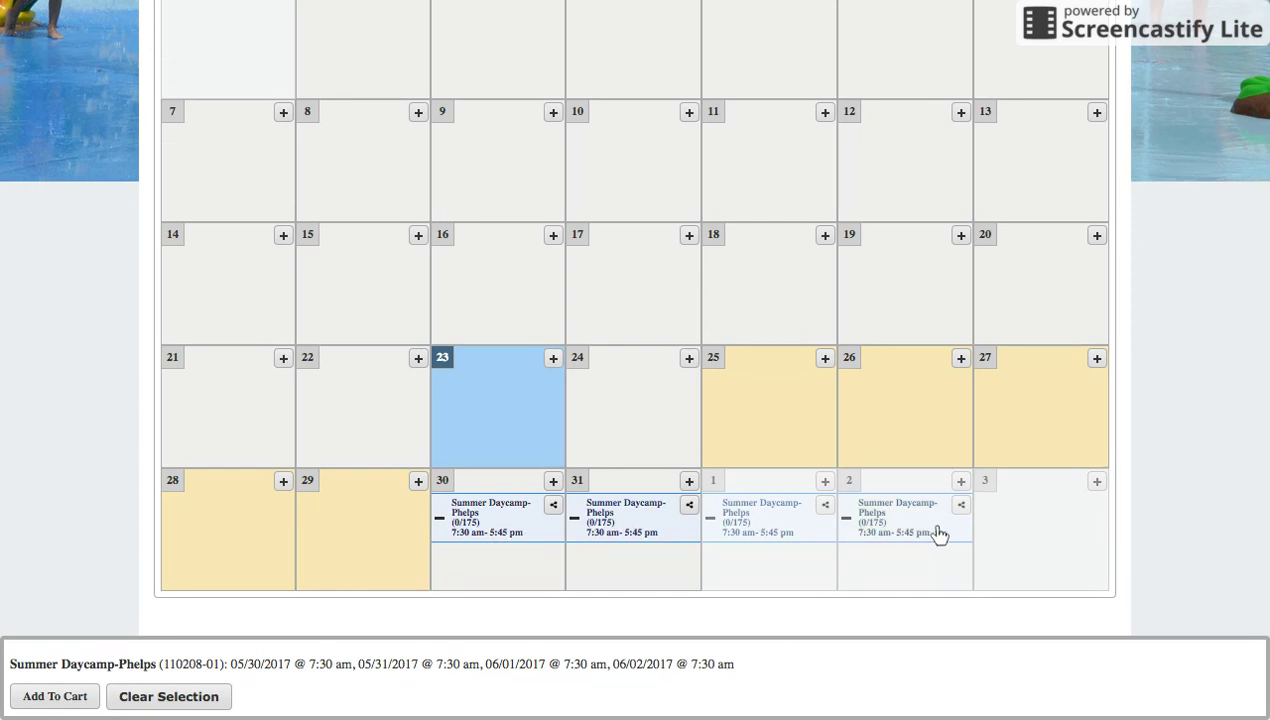
scroll(938, 531, "up", 5)
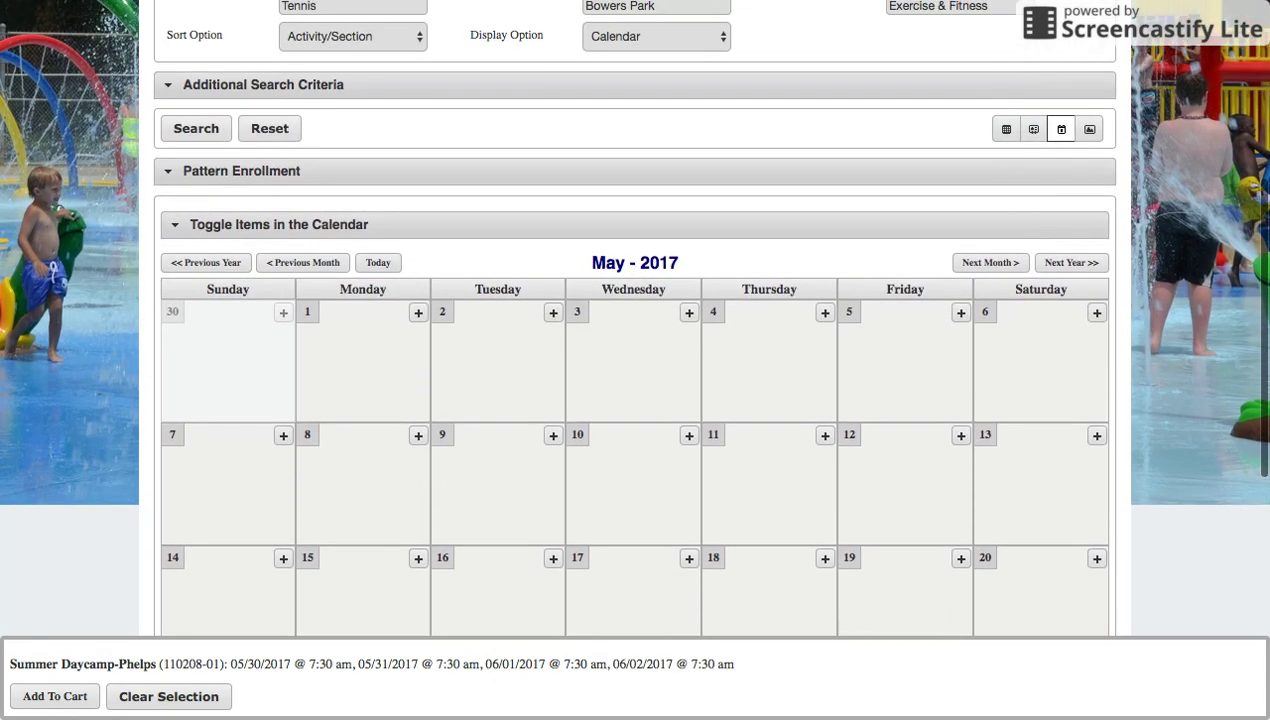
- Move the calendar to June 2017 and select the Phelps camp days June 5 through June 9
left_click(1010, 264)
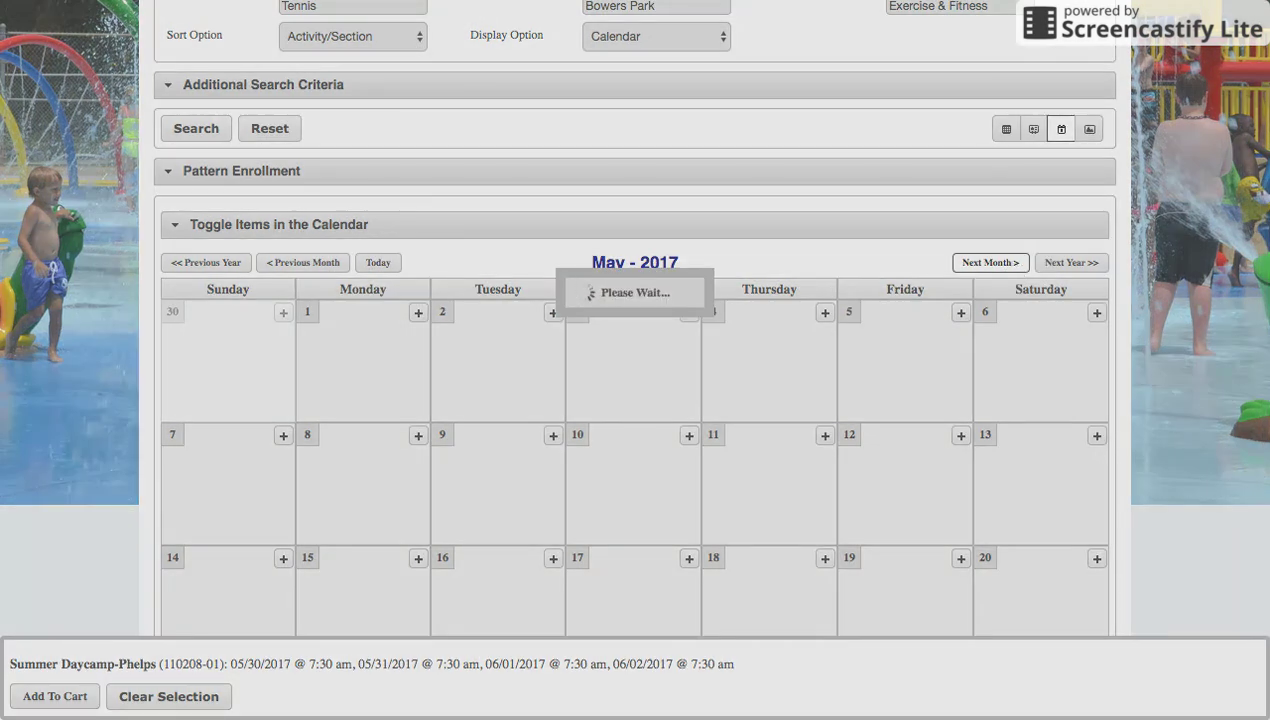
scroll(635, 400, "down", 5)
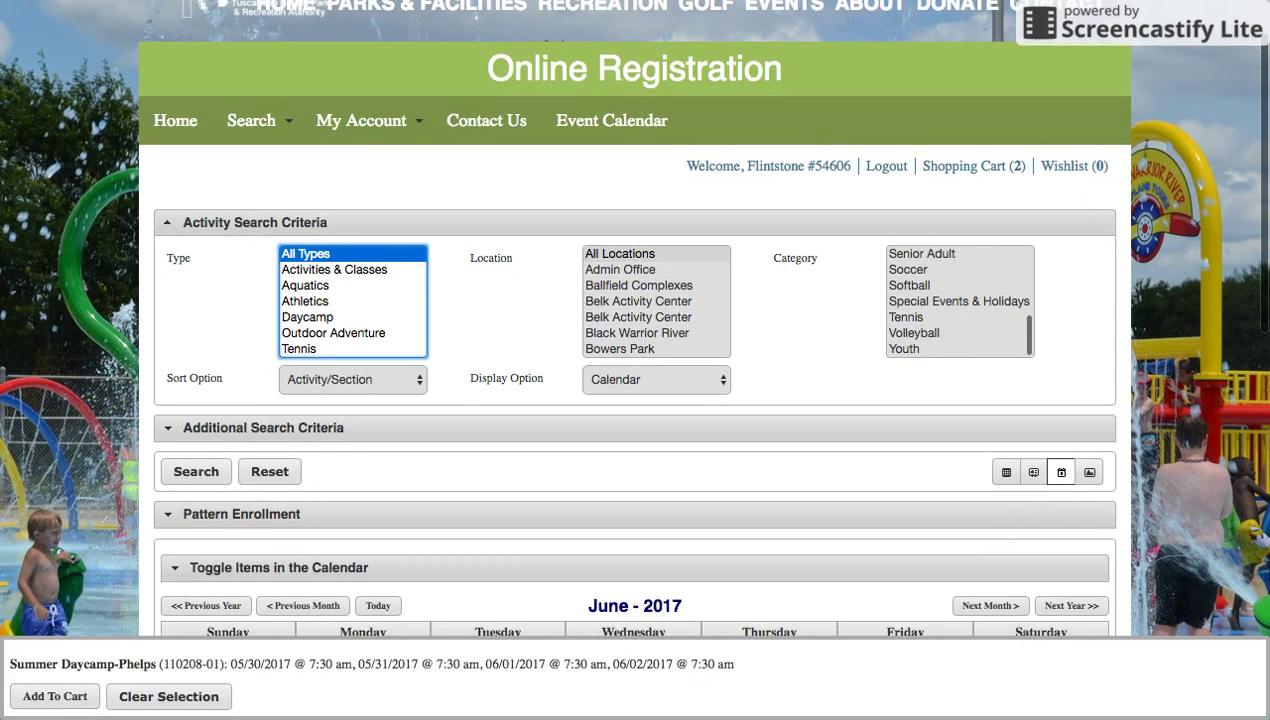
scroll(635, 400, "down", 2)
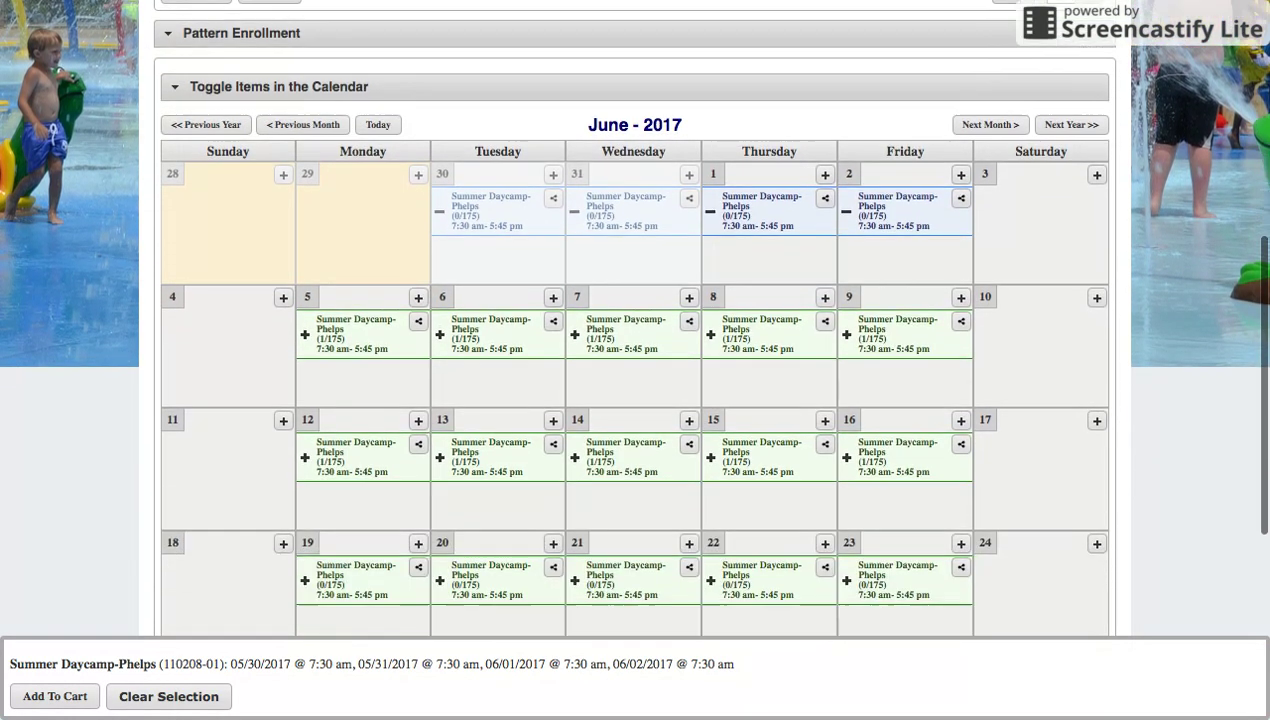
left_click(308, 326)
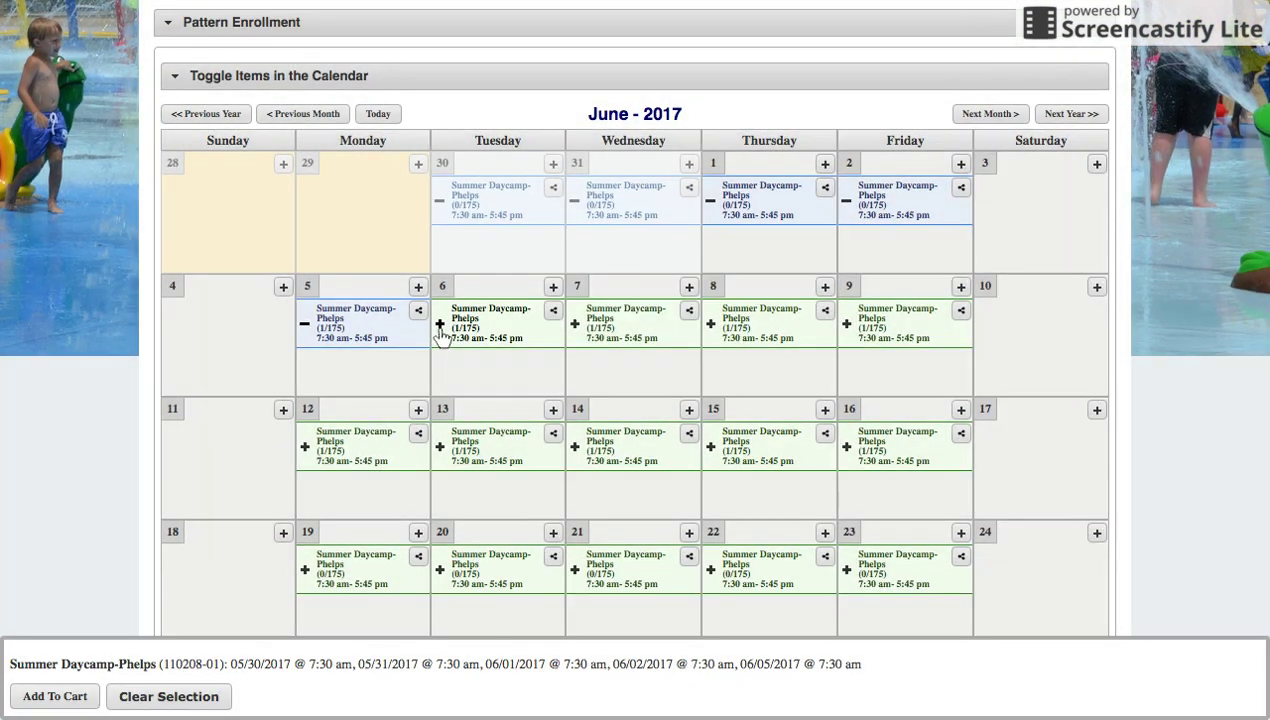
left_click(438, 328)
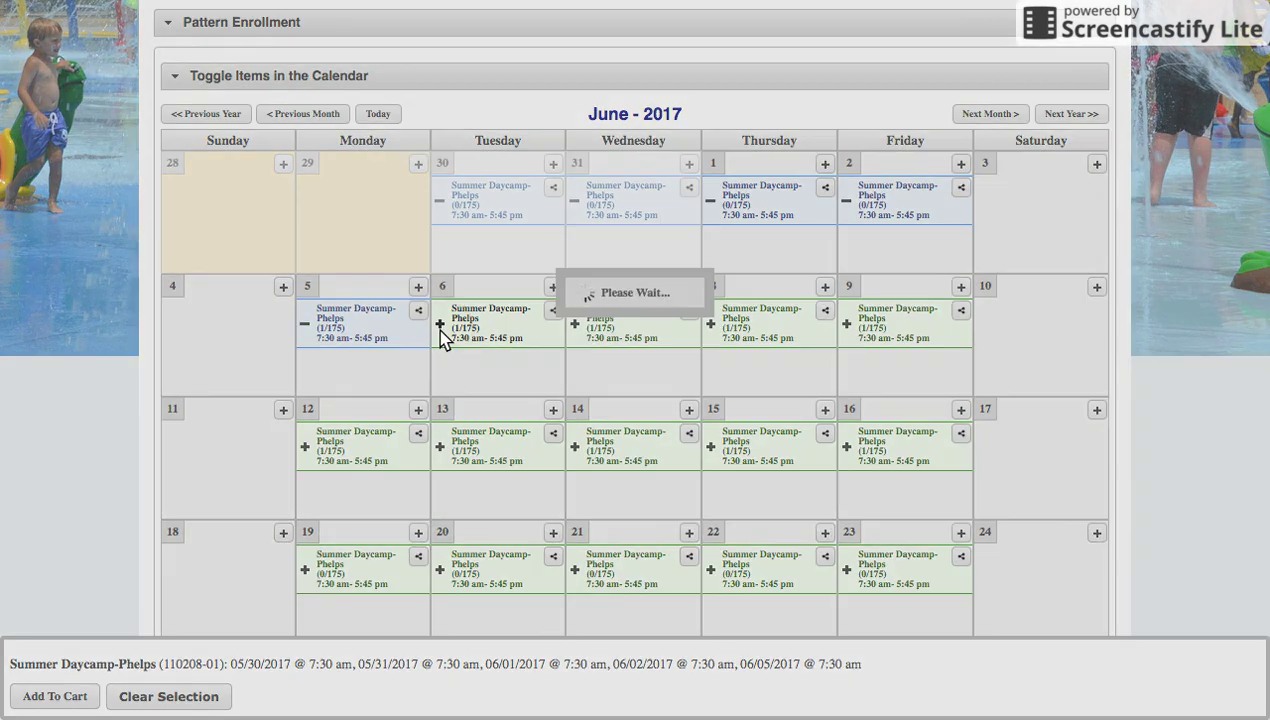
left_click(572, 324)
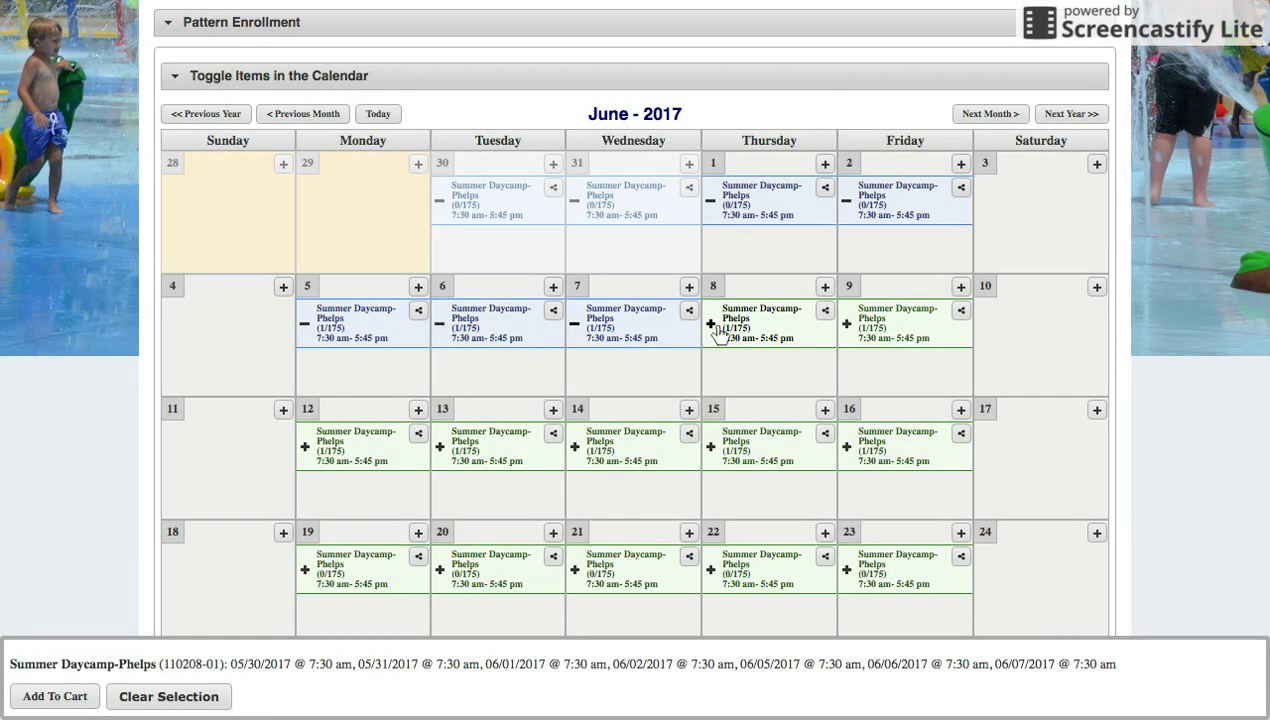
left_click(712, 324)
left_click(852, 334)
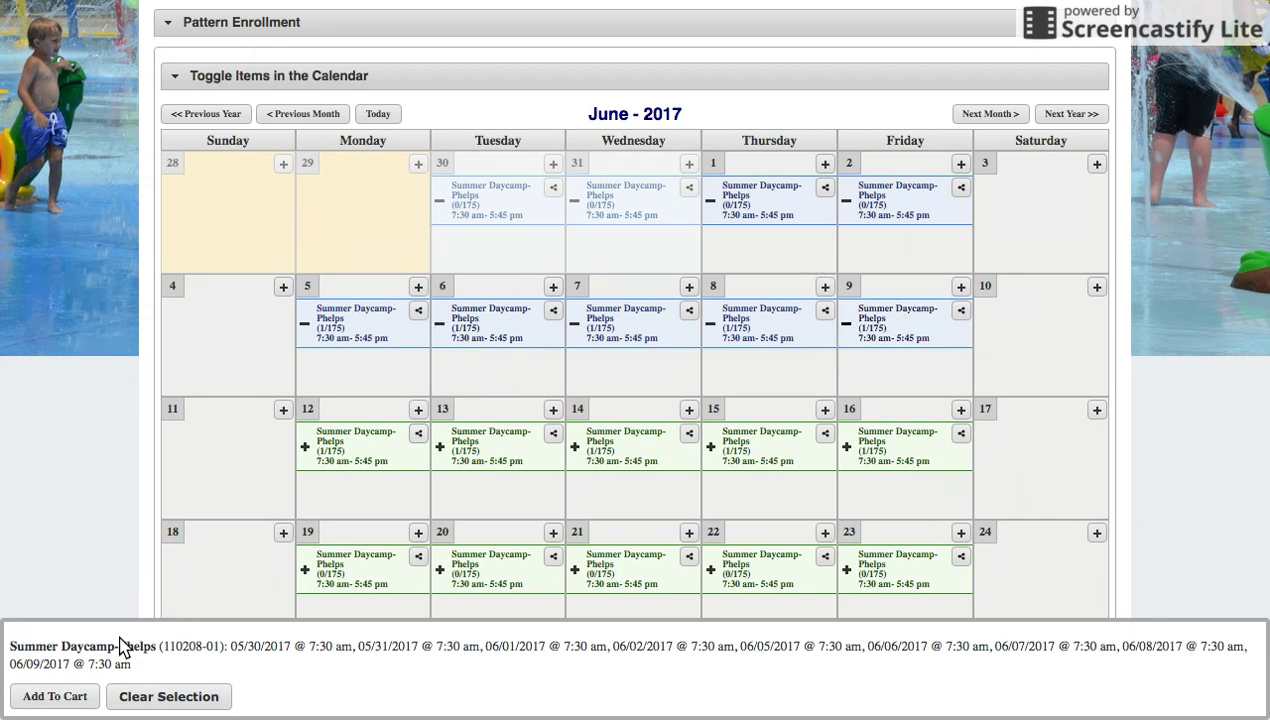
- Add the chosen Phelps camp days to the cart and tick Summer Daycamp-Phelps for both children
left_click(57, 700)
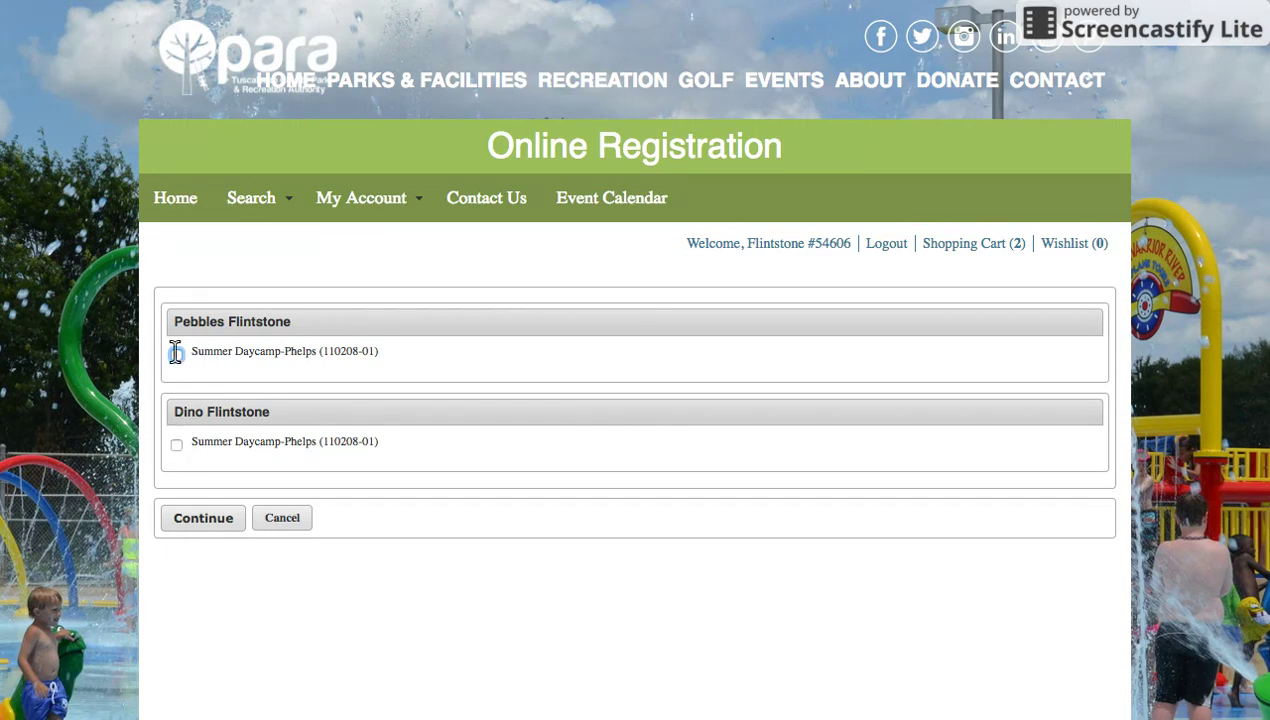
left_click(176, 352)
left_click(176, 444)
- Confirm both children and agree to and submit each child's 05/30/17 Day Camp Waiver
left_click(200, 528)
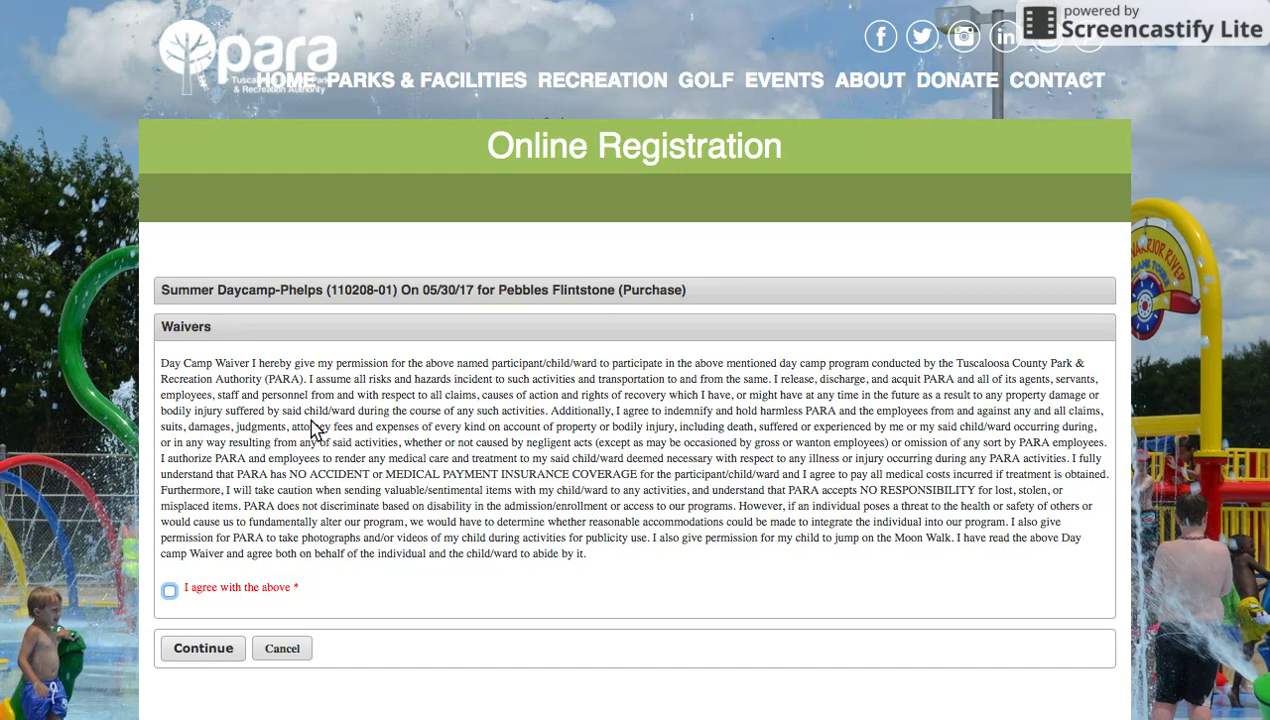
scroll(338, 441, "down", 2)
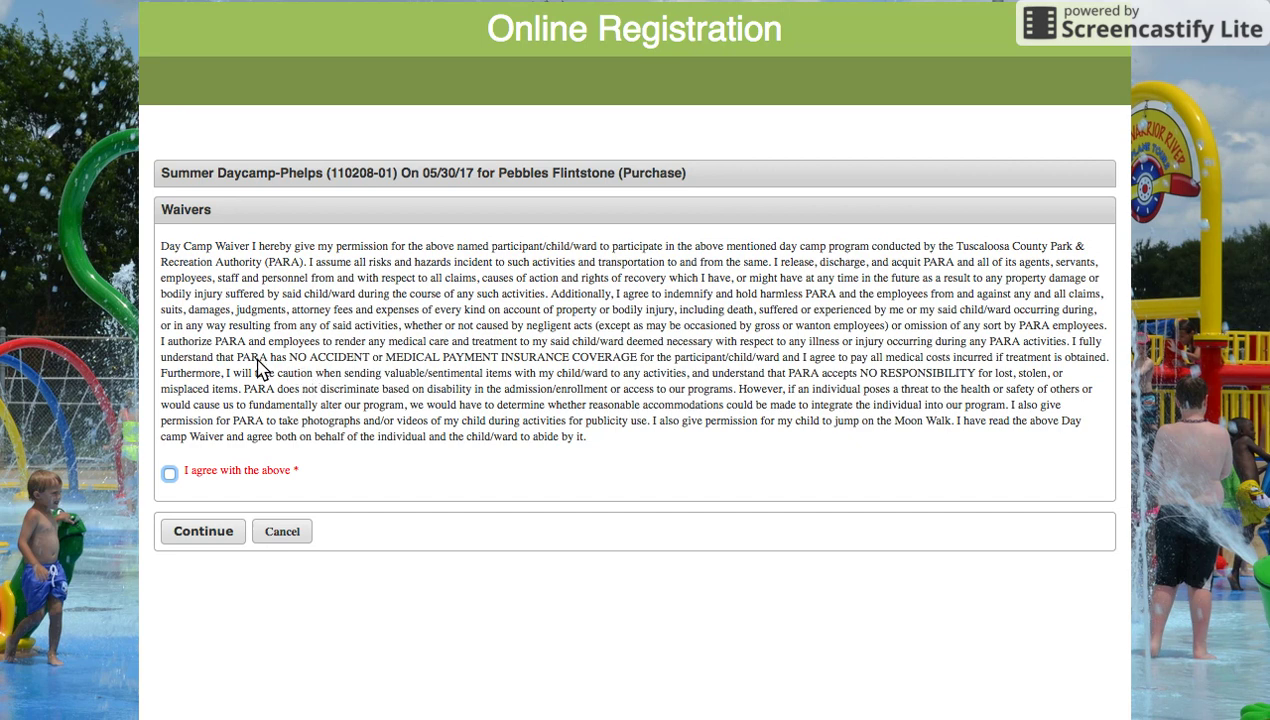
left_click(170, 473)
left_click(204, 533)
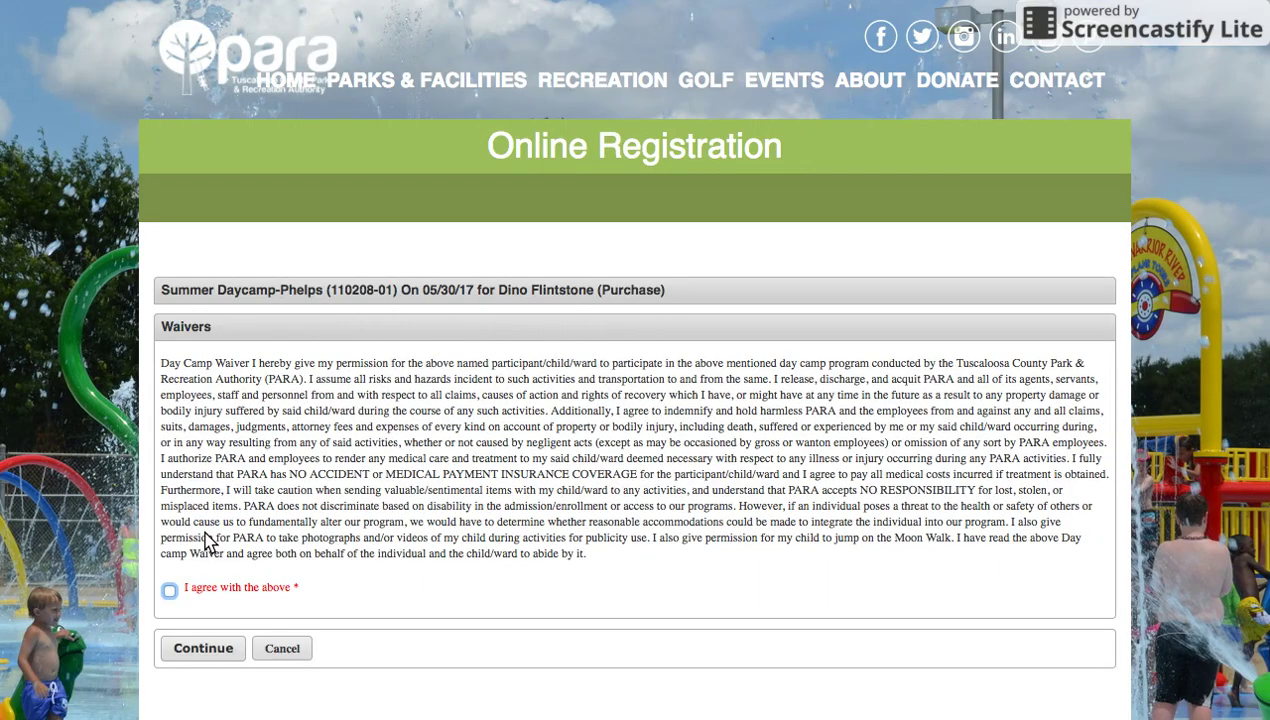
scroll(207, 541, "down", 3)
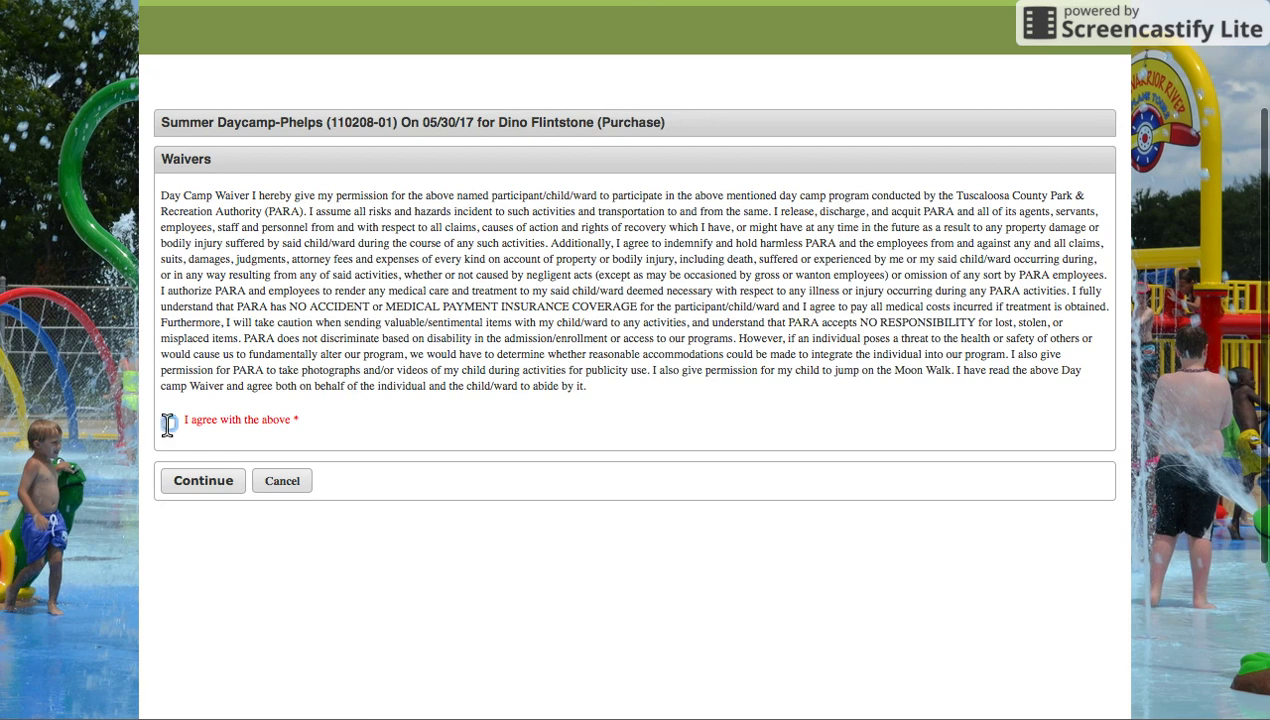
left_click(169, 423)
left_click(204, 484)
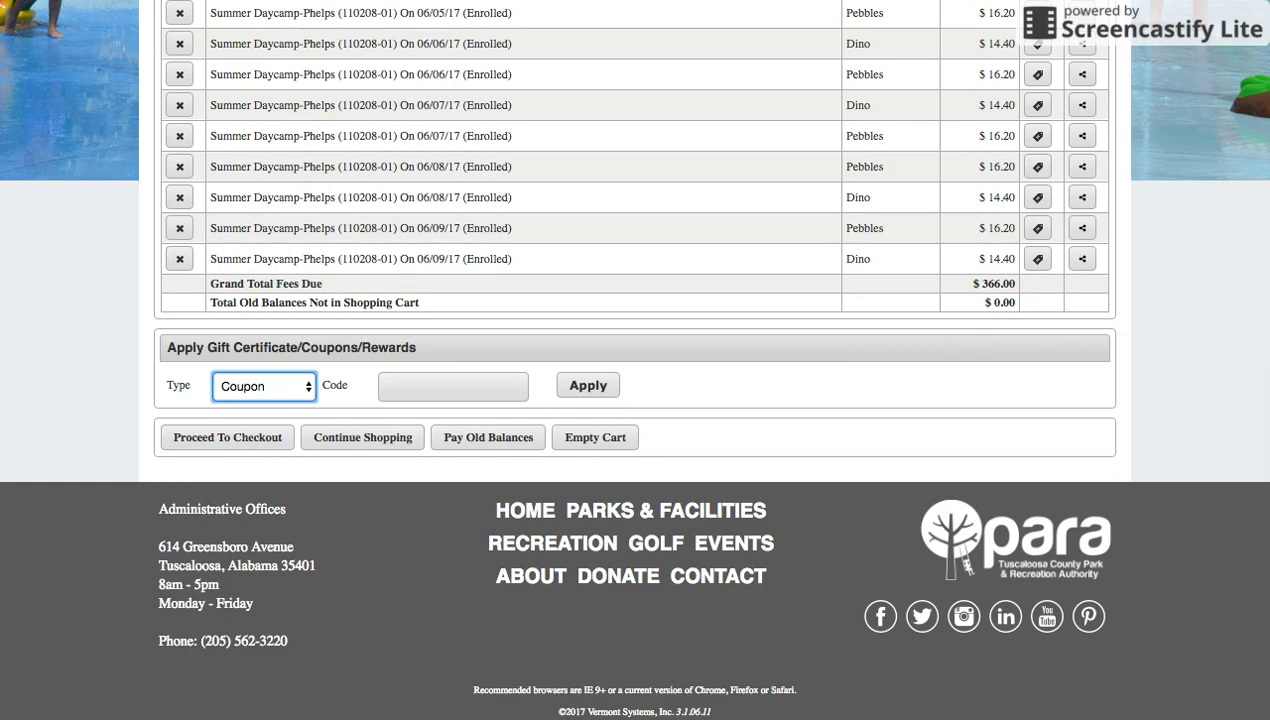
- Scroll the Shopping Cart to review both children's Phelps days, the $30.00 fees and the $366.00 total
scroll(417, 266, "up", 3)
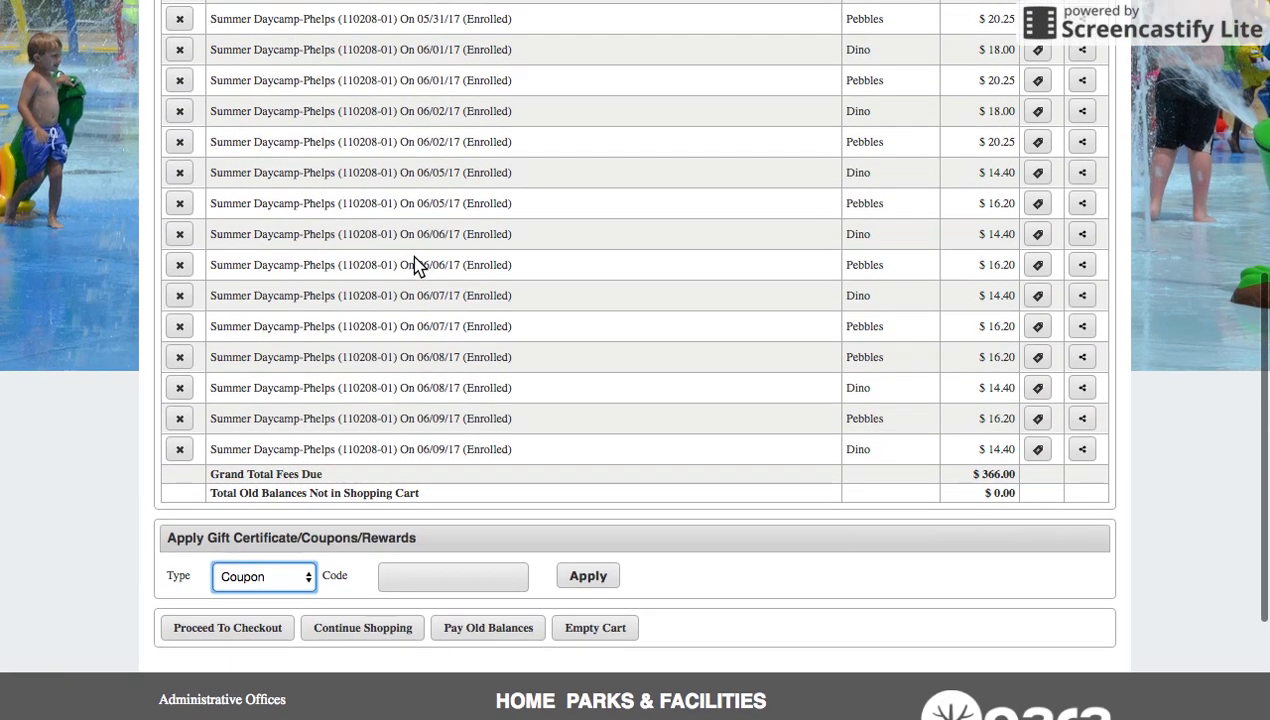
scroll(417, 266, "up", 3)
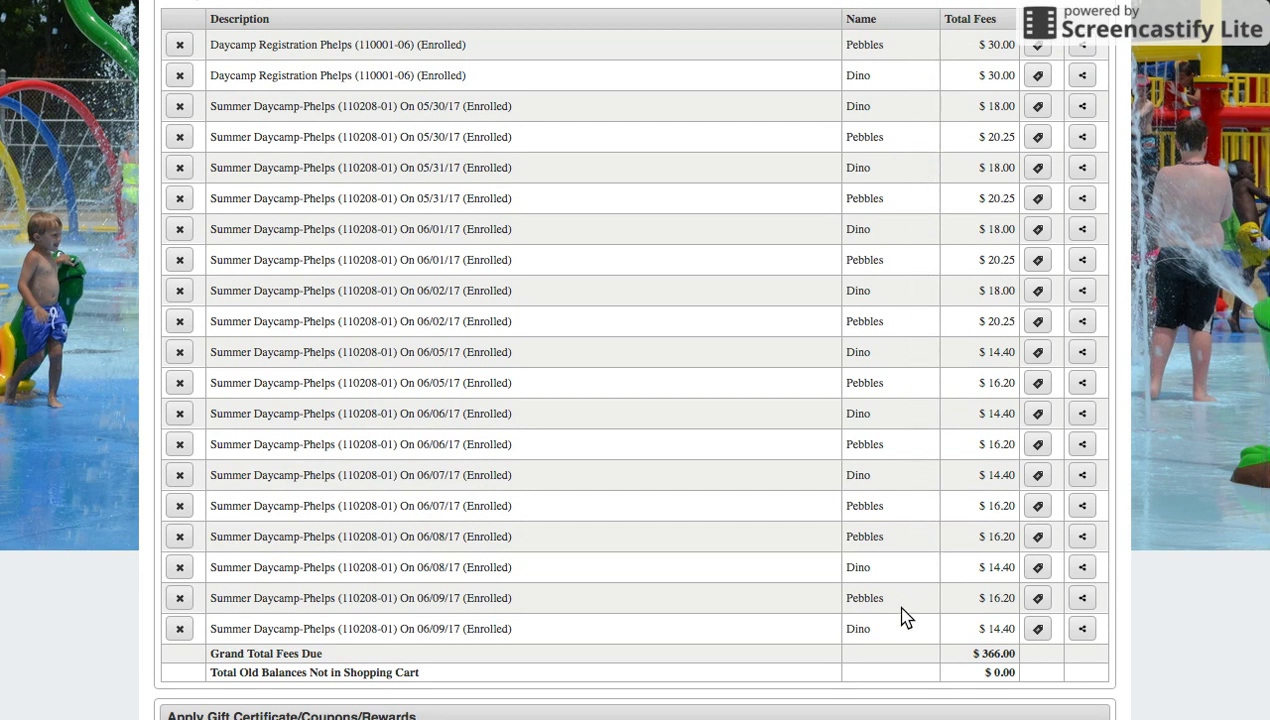
scroll(906, 617, "down", 3)
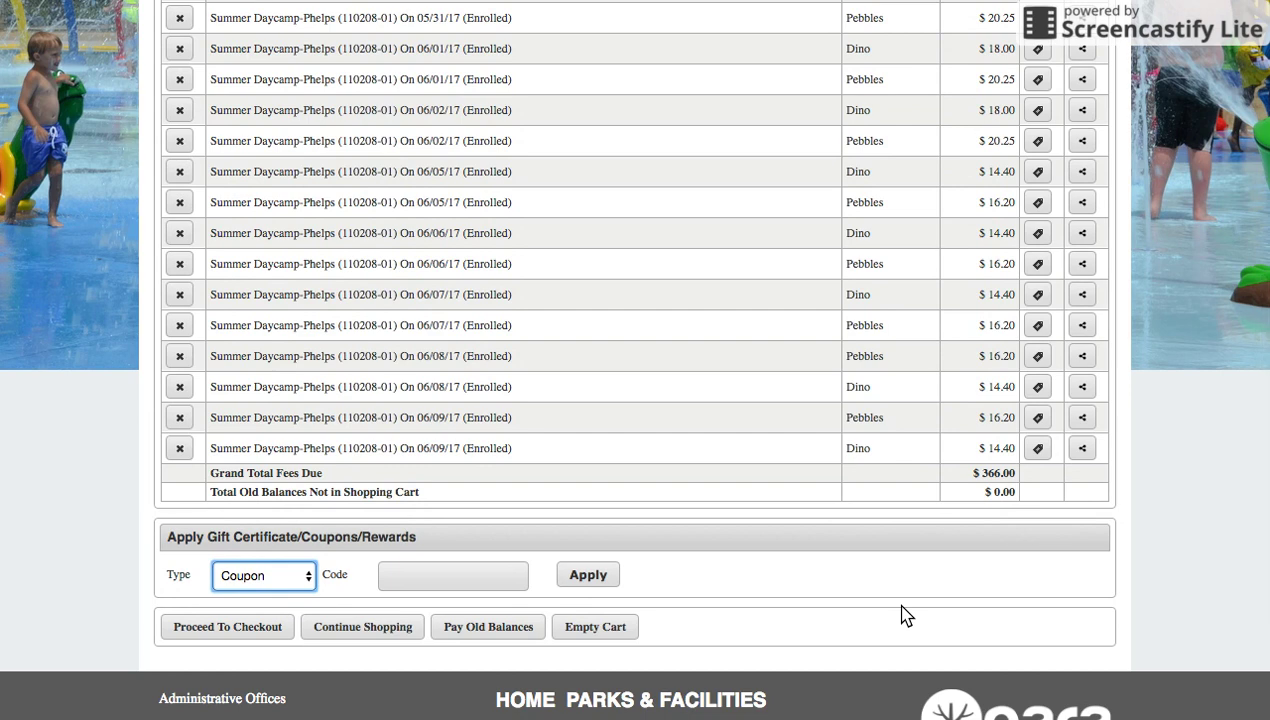